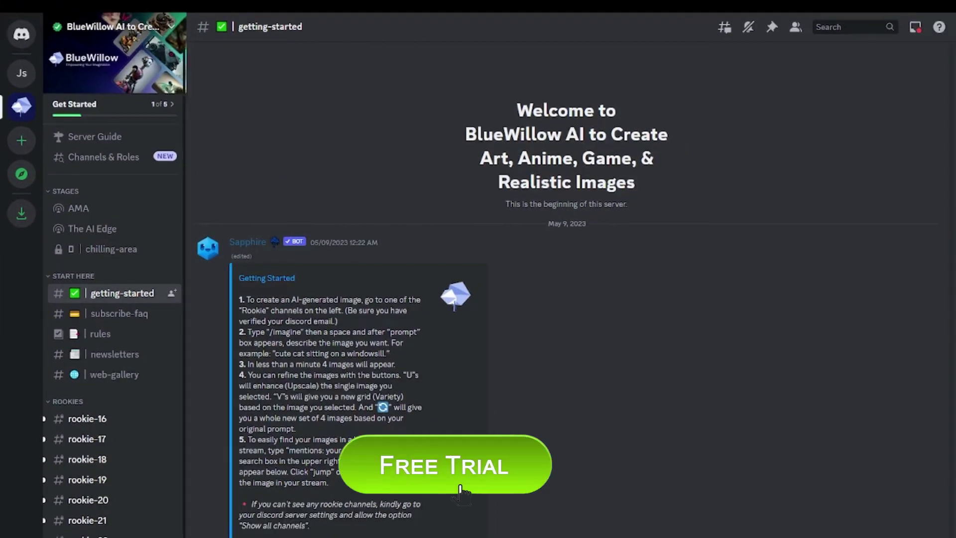
- Open the rookie-22 channel under ROOKIES in the BlueWillow server sidebar
{"action": "left_click", "coordinate": [18, 150]}
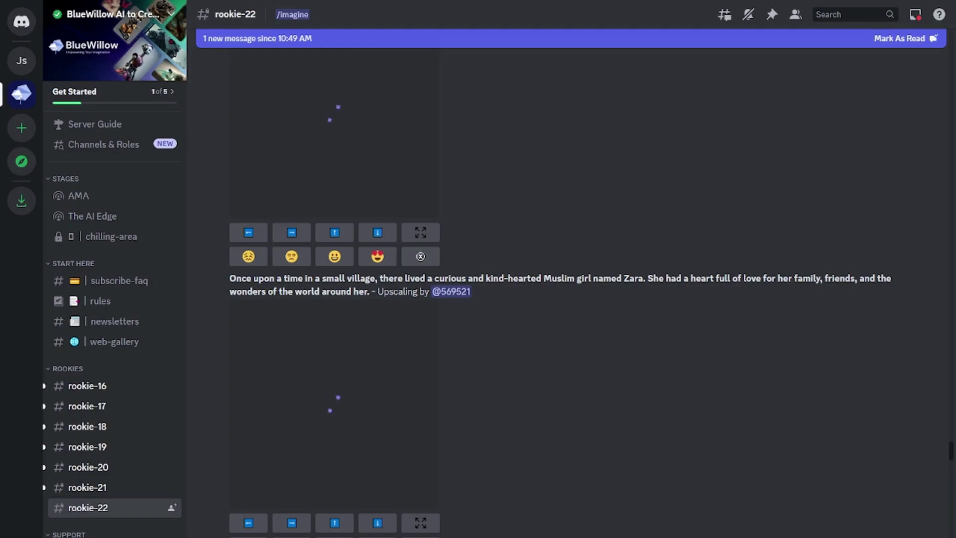
- Send an /imagine prompt of earth after human extinction, with nature reclaiming the planet in harmony
{"action": "scroll", "coordinate": [573, 289], "scroll_direction": "down", "scroll_amount": 5}
{"action": "scroll", "coordinate": [334, 289], "scroll_direction": "down", "scroll_amount": 10}
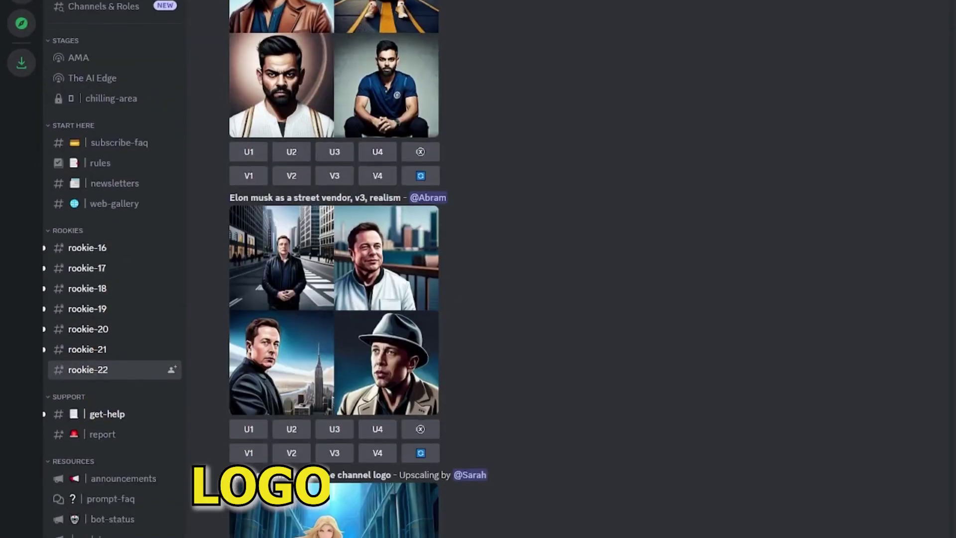
{"action": "scroll", "coordinate": [334, 269], "scroll_direction": "down", "scroll_amount": 15}
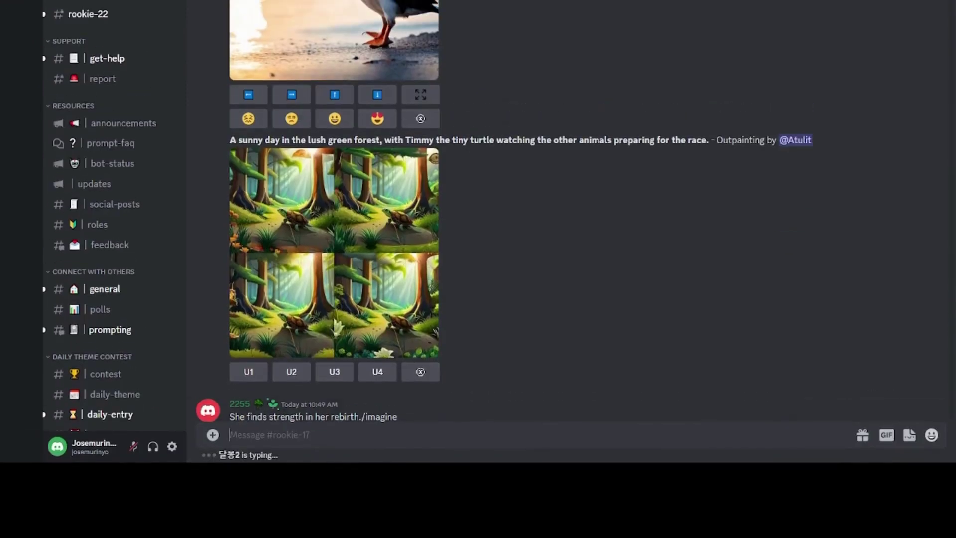
{"action": "type", "text": "/imagine"}
{"action": "key", "text": "Tab"}
{"action": "type", "text": "earth after human extinction, a new beginning, nature taking back the planet, harmony, peace, earth balanced"}
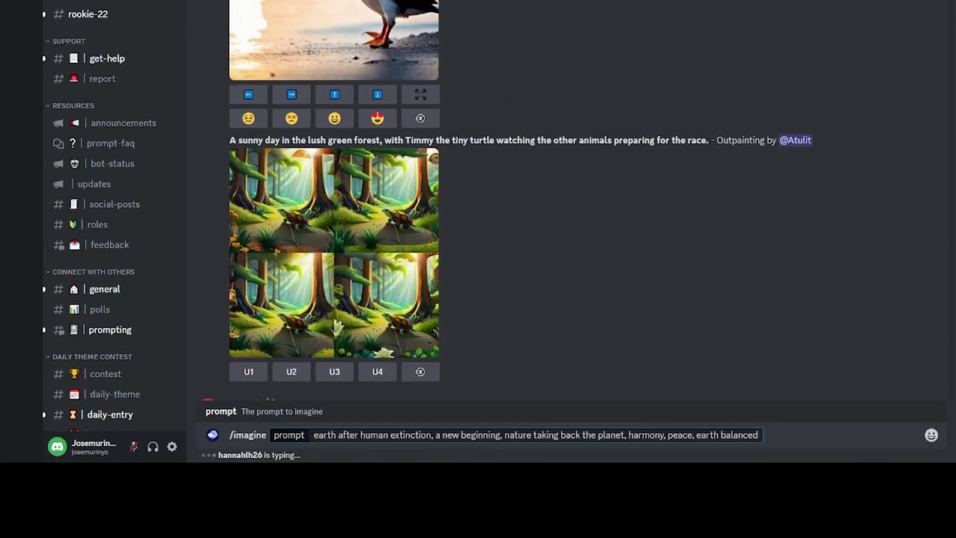
{"action": "key", "text": "Return"}
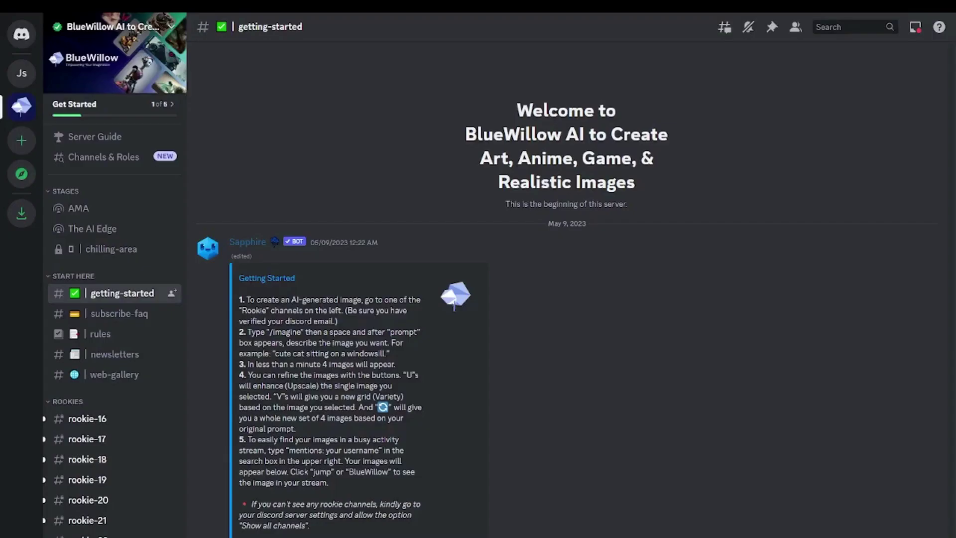
- Start the add-server flow and scroll through the Create an account sign-up form
{"action": "left_click", "coordinate": [21, 141]}
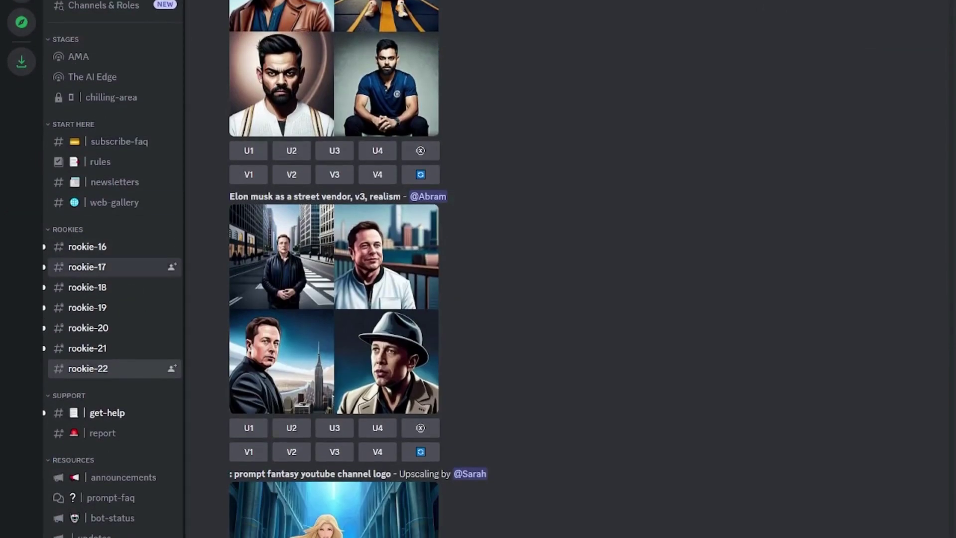
{"action": "scroll", "coordinate": [334, 269], "scroll_direction": "down", "scroll_amount": 5}
{"action": "scroll", "coordinate": [334, 269], "scroll_direction": "up", "scroll_amount": 10}
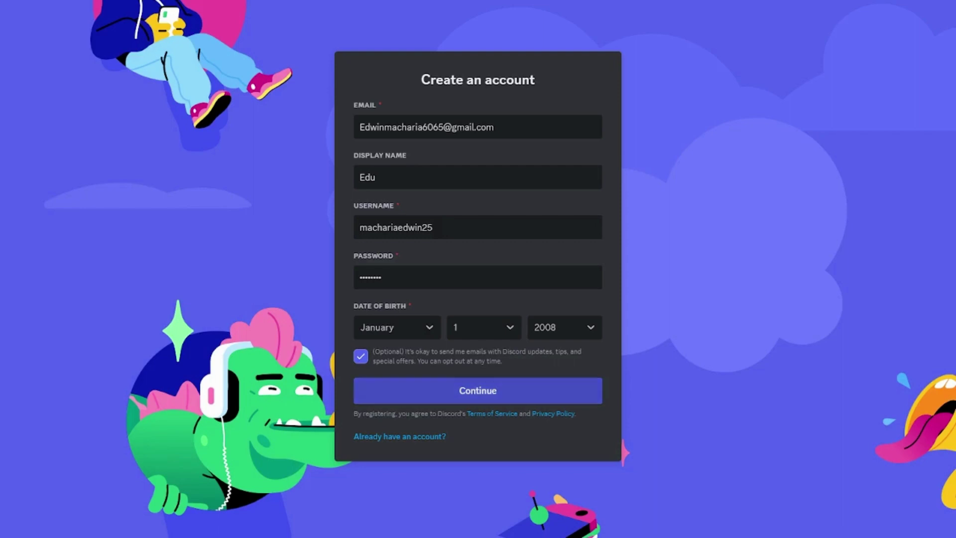
- Register the account, create a from-scratch 'me and my friends' server, and dismiss the verification notice
{"action": "left_click", "coordinate": [478, 391]}
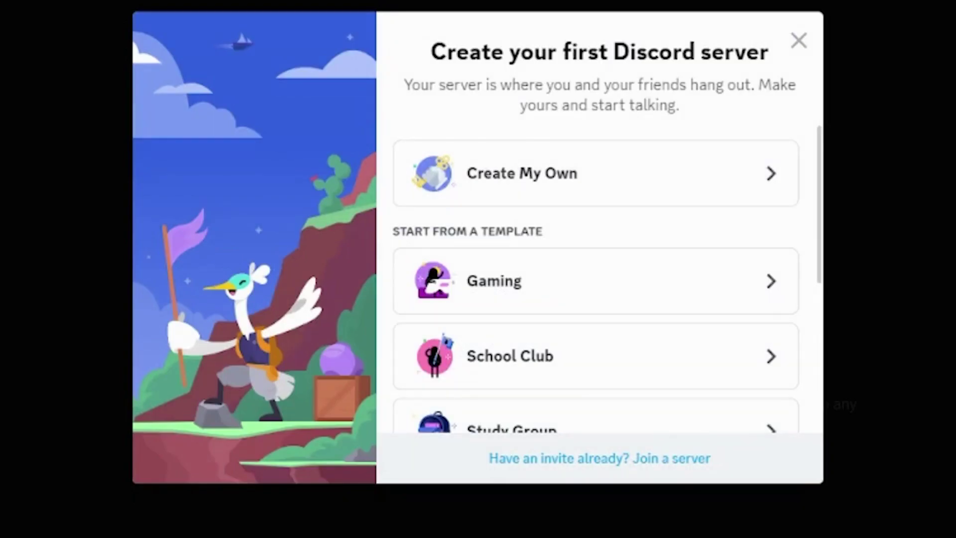
{"action": "left_click", "coordinate": [597, 173]}
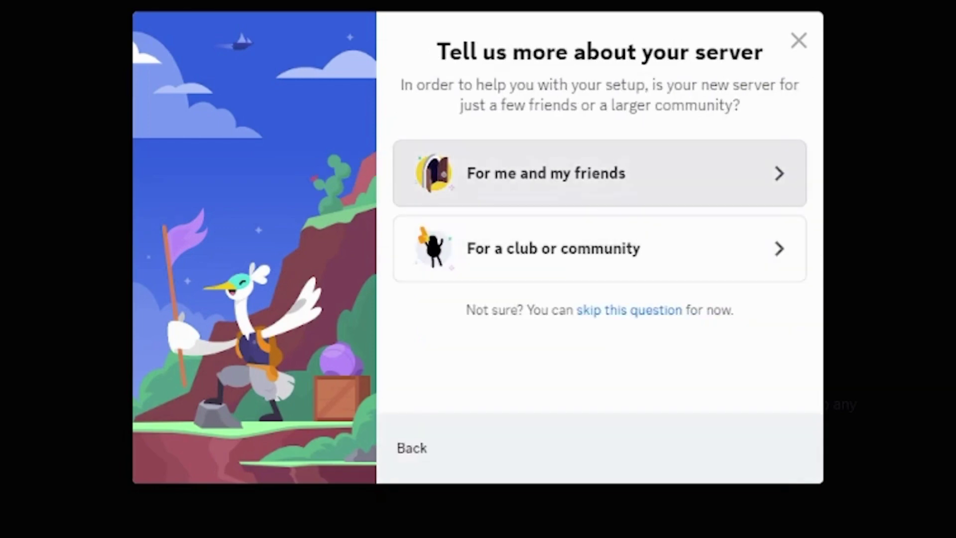
{"action": "left_click", "coordinate": [596, 173]}
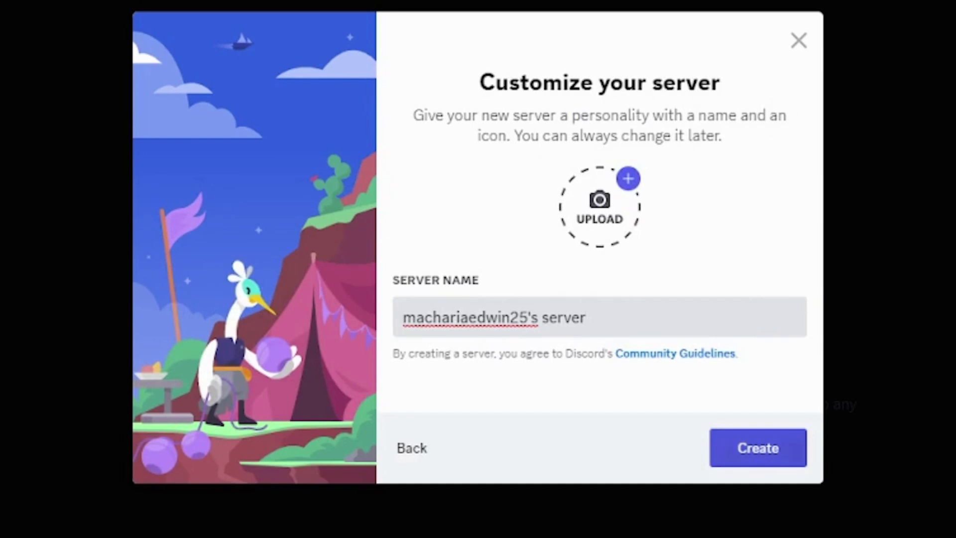
{"action": "left_click", "coordinate": [758, 448]}
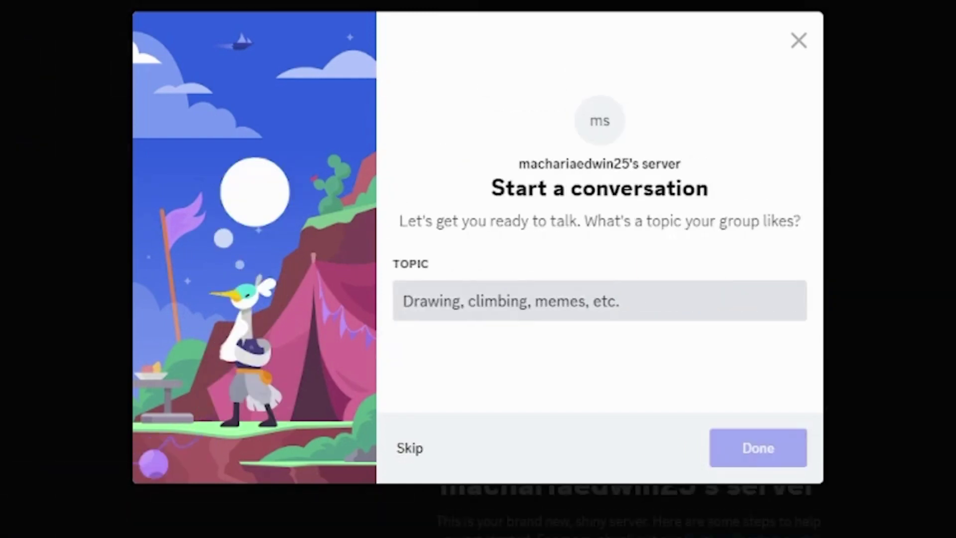
{"action": "left_click", "coordinate": [410, 448]}
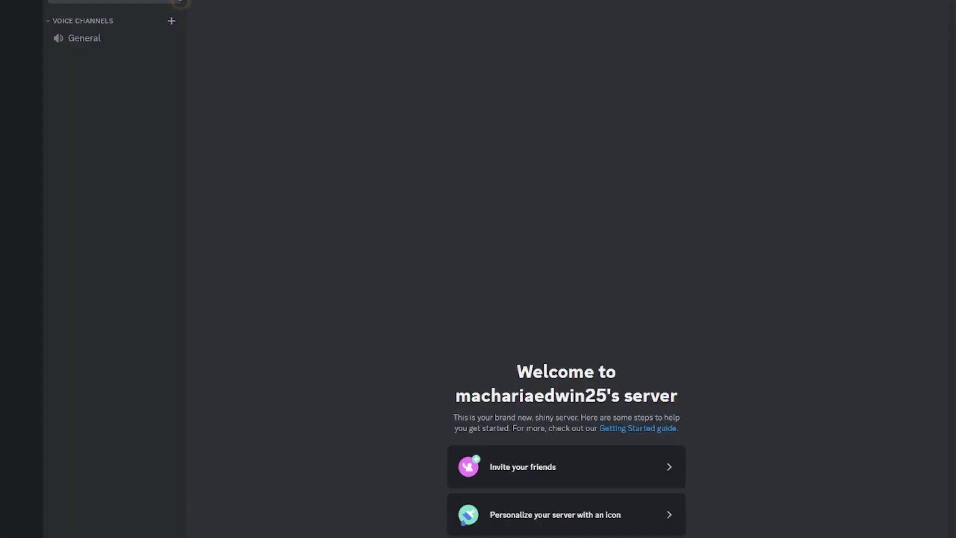
{"action": "left_click", "coordinate": [181, 2]}
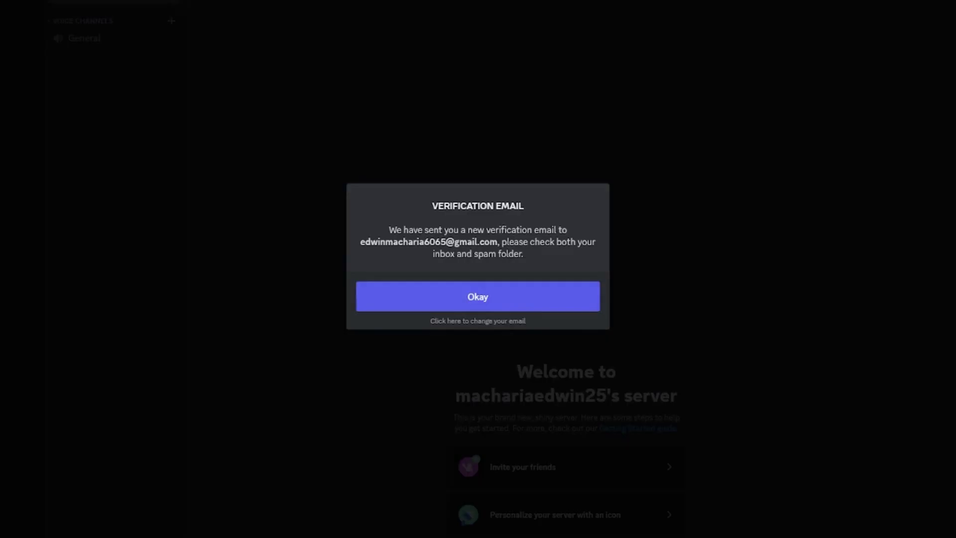
{"action": "left_click", "coordinate": [478, 297]}
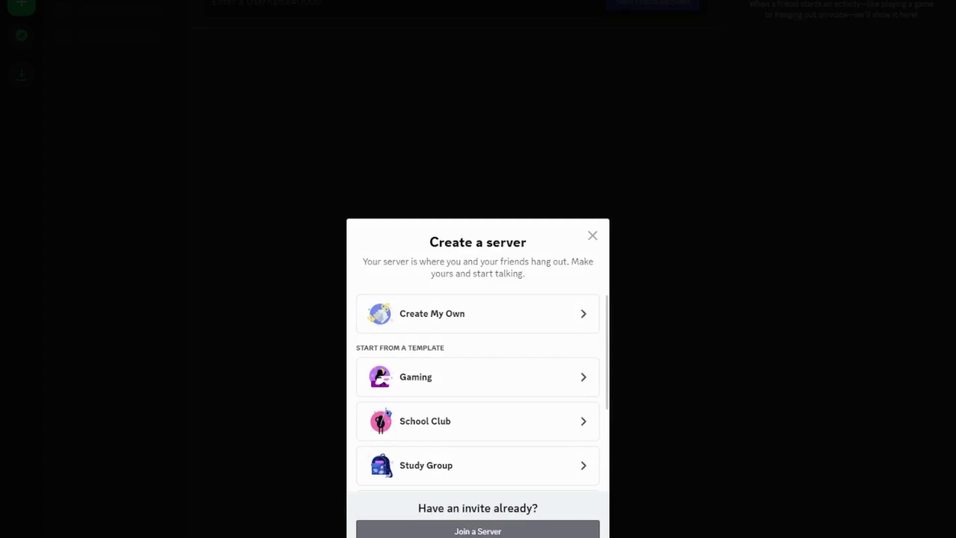
- Create another from-scratch server for me and my friends under its default name
{"action": "left_click", "coordinate": [478, 196]}
{"action": "left_click", "coordinate": [479, 244]}
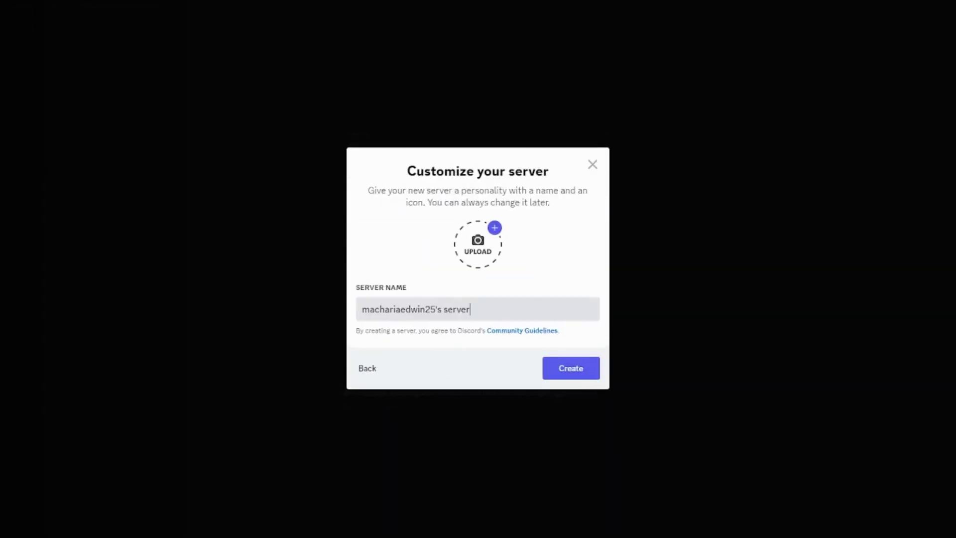
{"action": "left_click", "coordinate": [571, 368]}
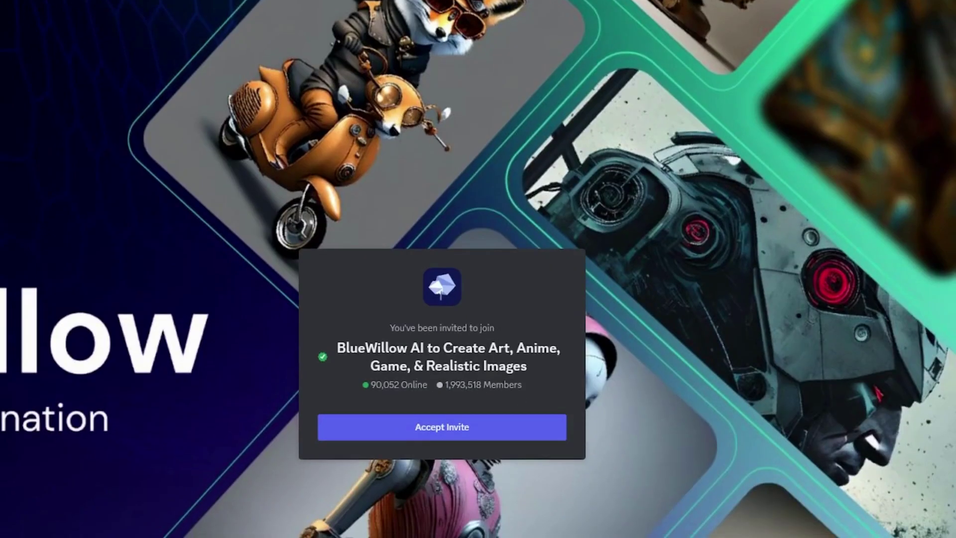
- Accept the BlueWillow AI invite and close the What's New announcement
{"action": "left_click", "coordinate": [442, 427]}
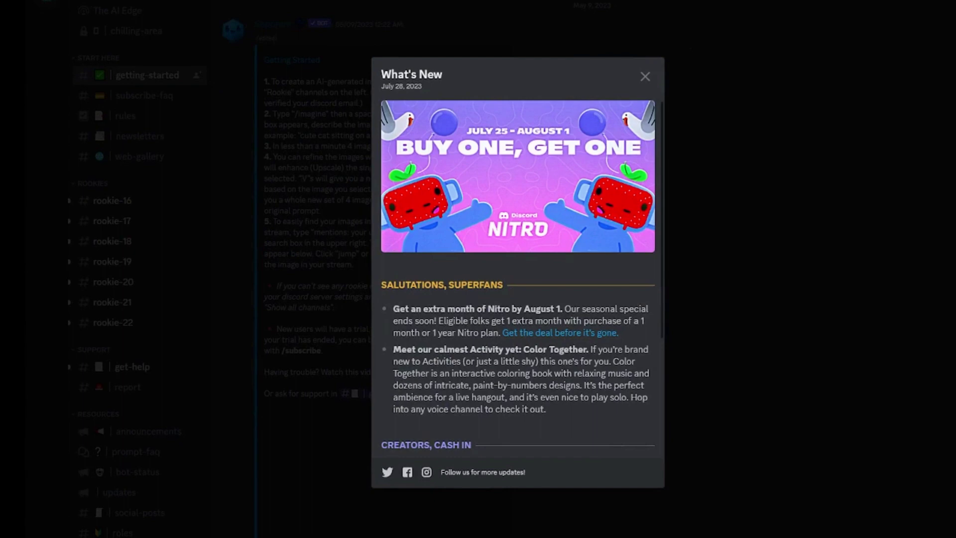
{"action": "left_click", "coordinate": [645, 76]}
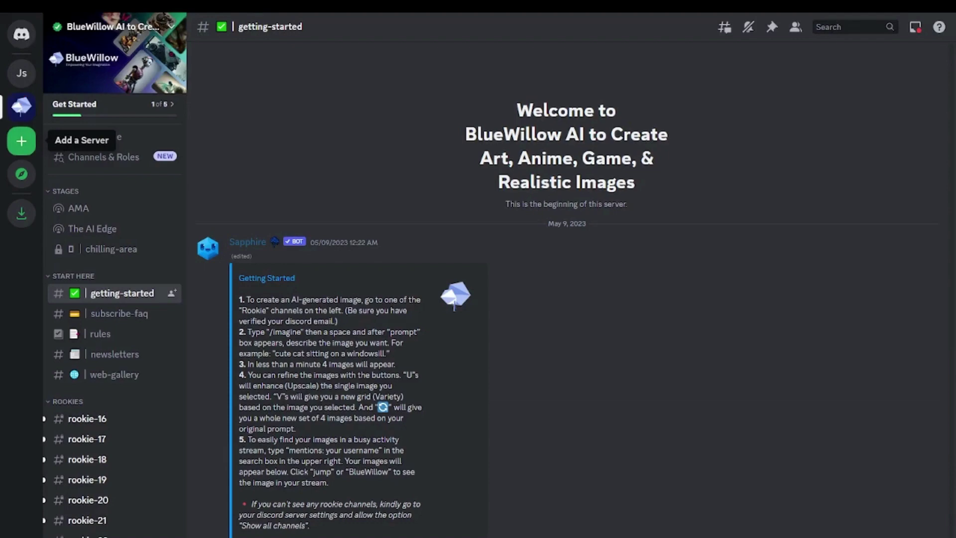
- Add a server via the + button, choosing For me and my friends with the default name
{"action": "left_click", "coordinate": [21, 140]}
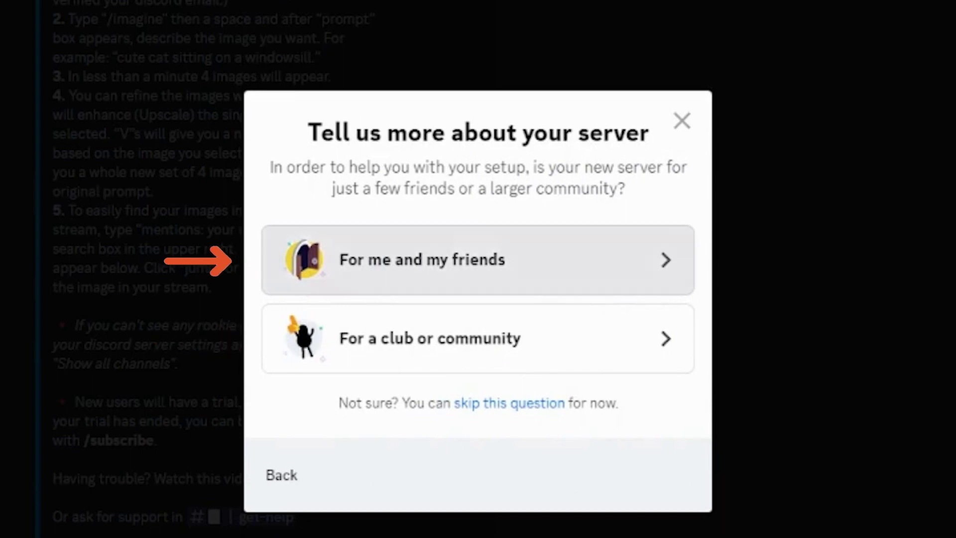
{"action": "left_click", "coordinate": [478, 259]}
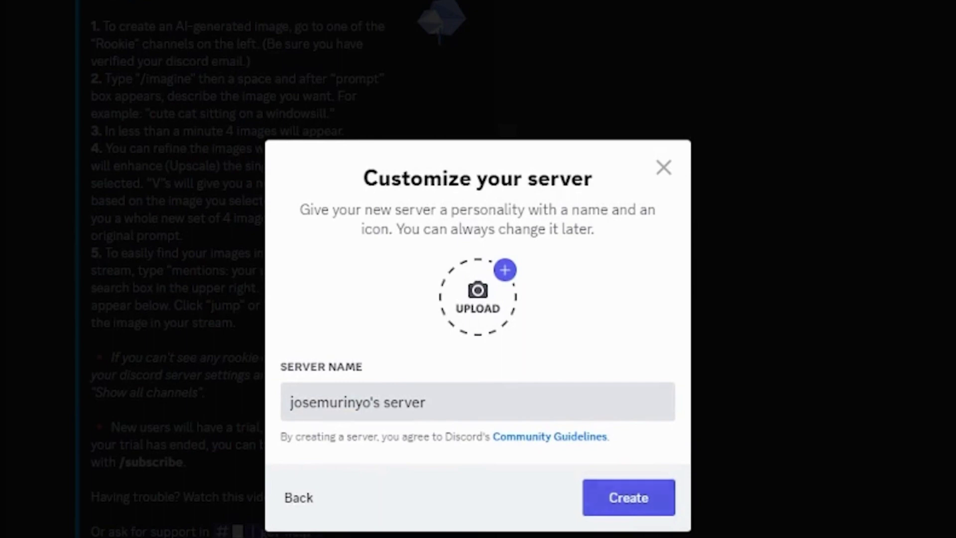
{"action": "key", "text": "Return"}
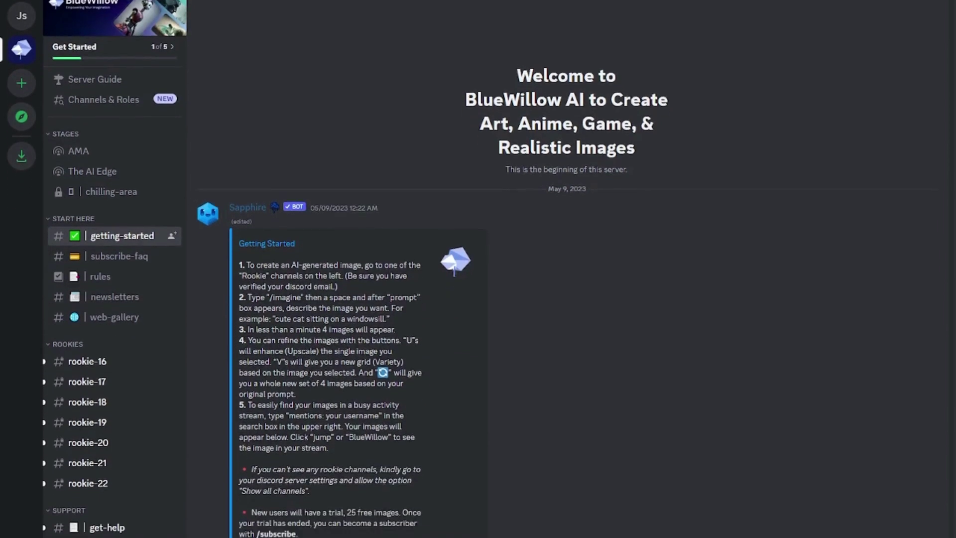
{"action": "scroll", "coordinate": [568, 299], "scroll_direction": "down", "scroll_amount": 1}
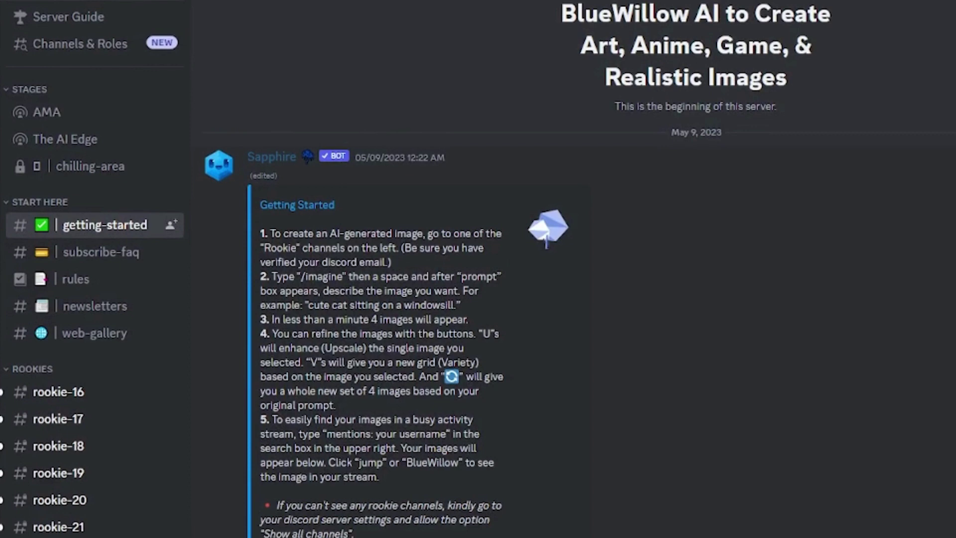
{"action": "mouse_move", "coordinate": [261, 218]}
{"action": "left_mouse_down"}
{"action": "mouse_move", "coordinate": [373, 248]}
{"action": "mouse_move", "coordinate": [353, 262]}
{"action": "mouse_move", "coordinate": [391, 262]}
{"action": "left_mouse_up"}
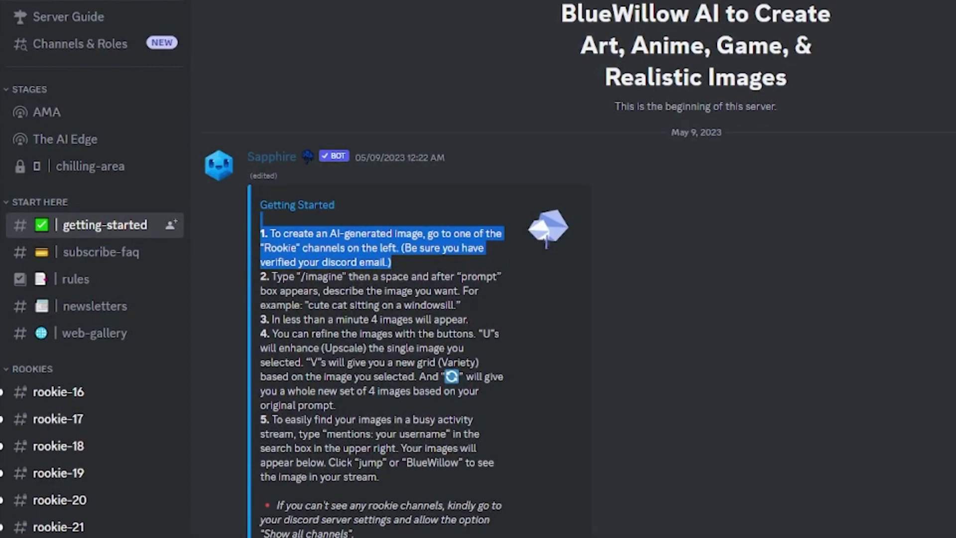
{"action": "key", "text": "alt+Tab"}
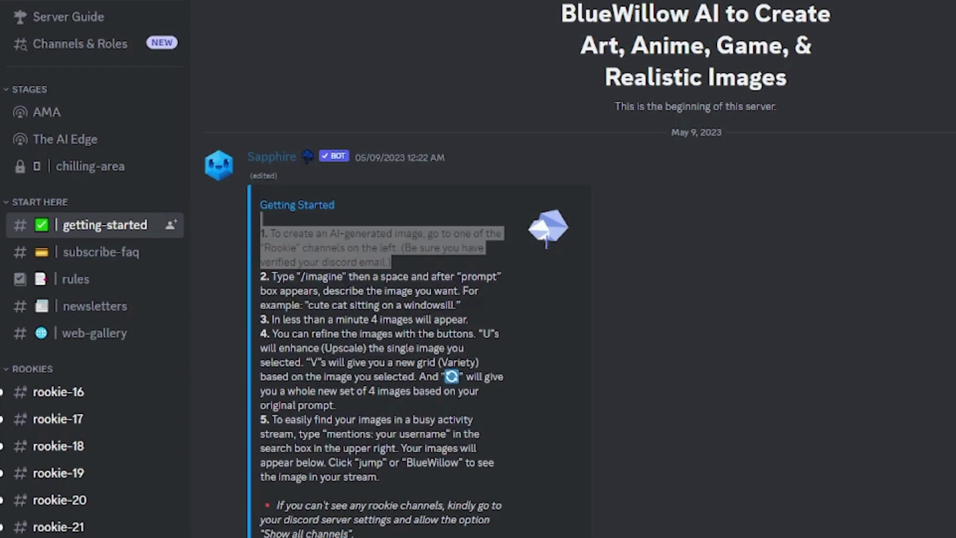
{"action": "key", "text": "alt+Tab"}
{"action": "left_click_drag", "start_coordinate": [272, 276], "coordinate": [461, 305]}
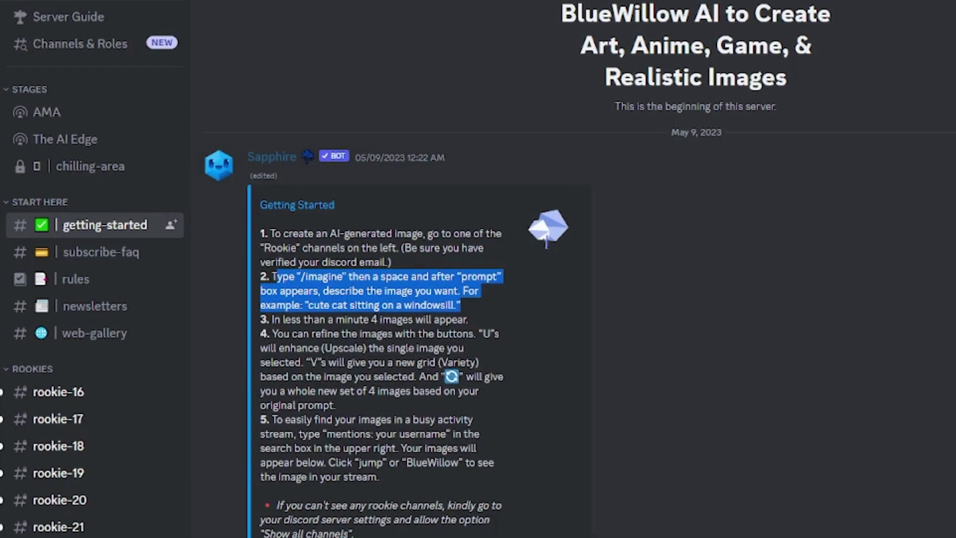
{"action": "key", "text": "alt+Tab"}
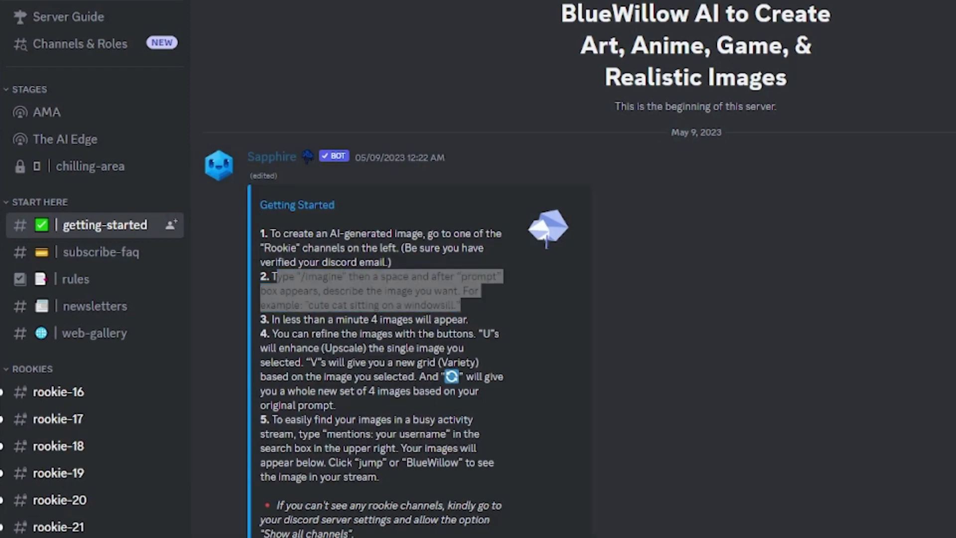
{"action": "key", "text": "alt+Tab"}
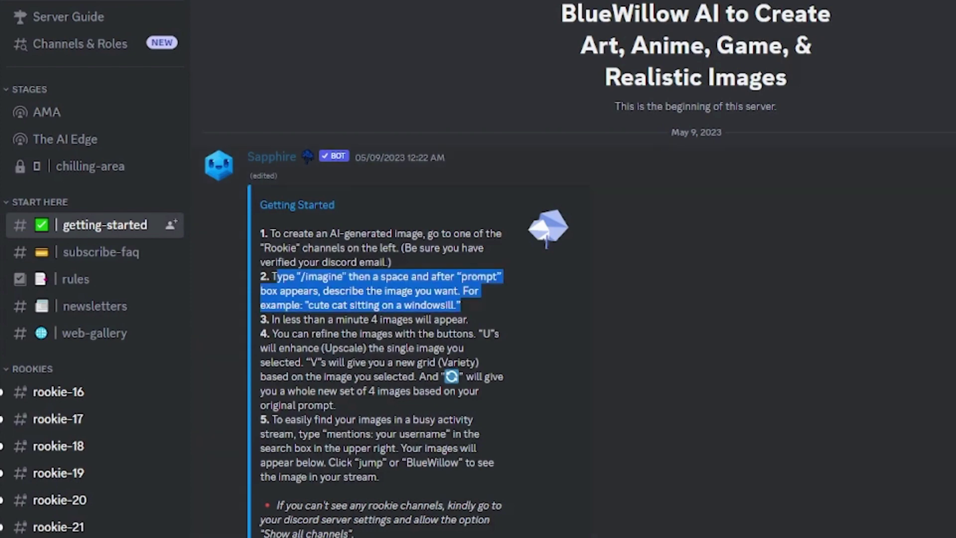
{"action": "left_click_drag", "start_coordinate": [270, 319], "coordinate": [468, 319]}
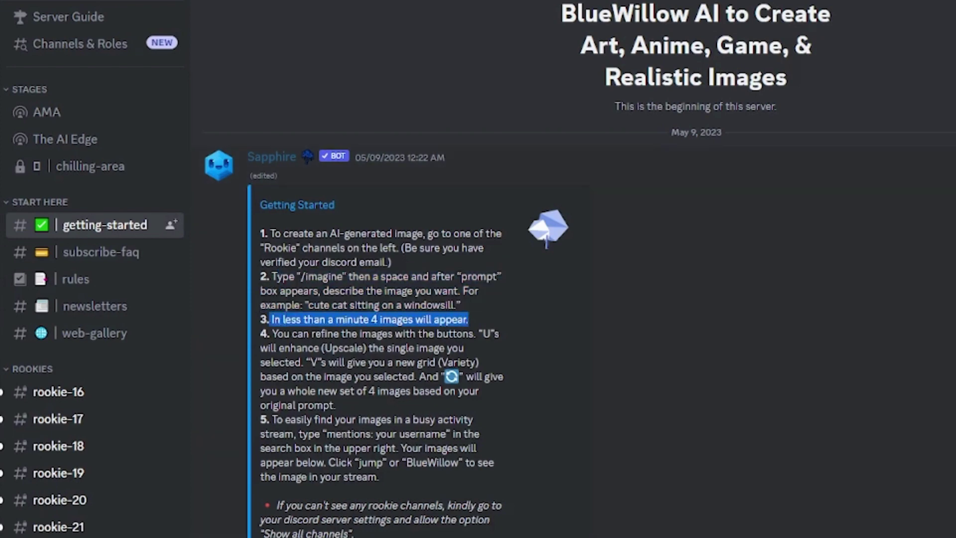
{"action": "mouse_move", "coordinate": [273, 334]}
{"action": "left_mouse_down"}
{"action": "mouse_move", "coordinate": [344, 391]}
{"action": "mouse_move", "coordinate": [336, 406]}
{"action": "left_mouse_up"}
{"action": "key", "text": "alt+Tab"}
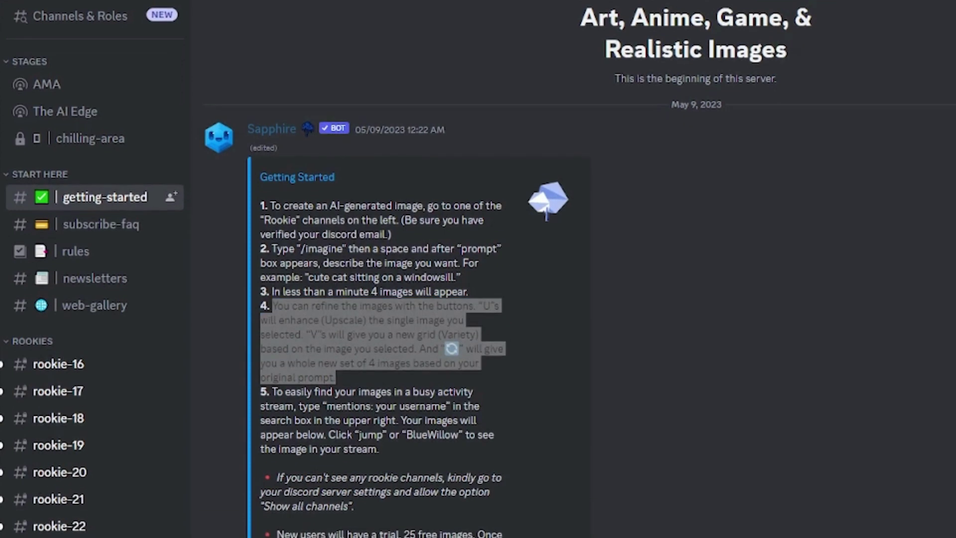
{"action": "key", "text": "alt+Tab"}
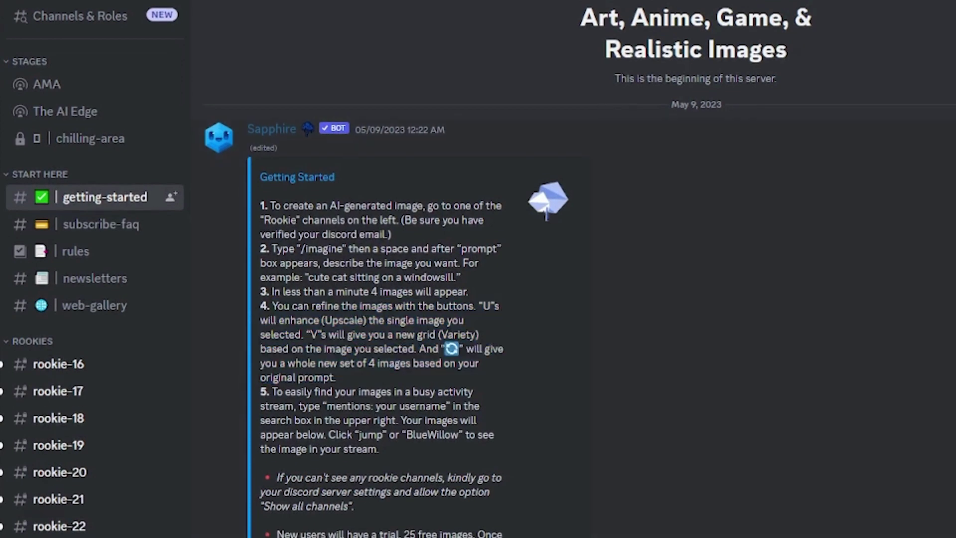
{"action": "mouse_move", "coordinate": [266, 378]}
{"action": "left_mouse_down"}
{"action": "mouse_move", "coordinate": [386, 434]}
{"action": "mouse_move", "coordinate": [379, 449]}
{"action": "left_mouse_up"}
{"action": "key", "text": "alt+Tab"}
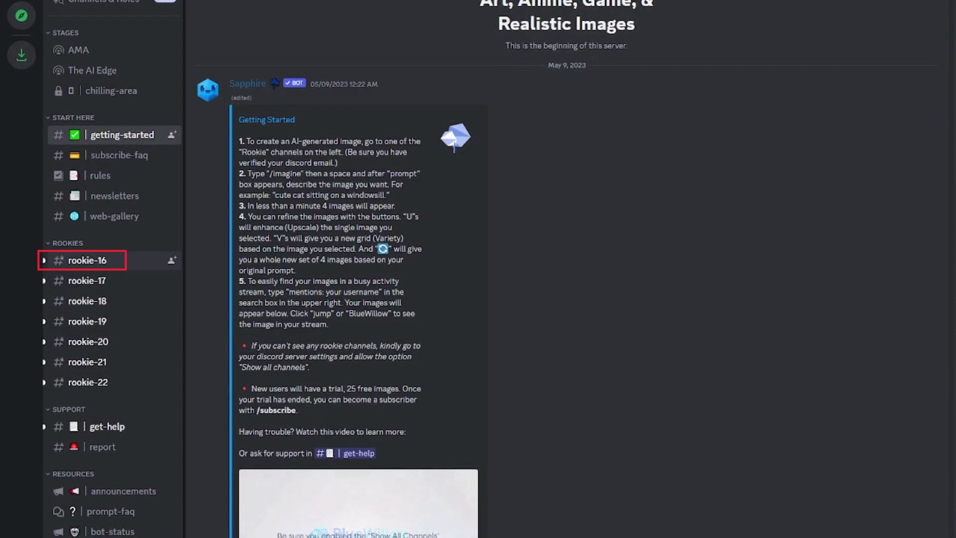
- Open the rookie-16 channel, then move on to rookie-22
{"action": "left_click", "coordinate": [87, 260]}
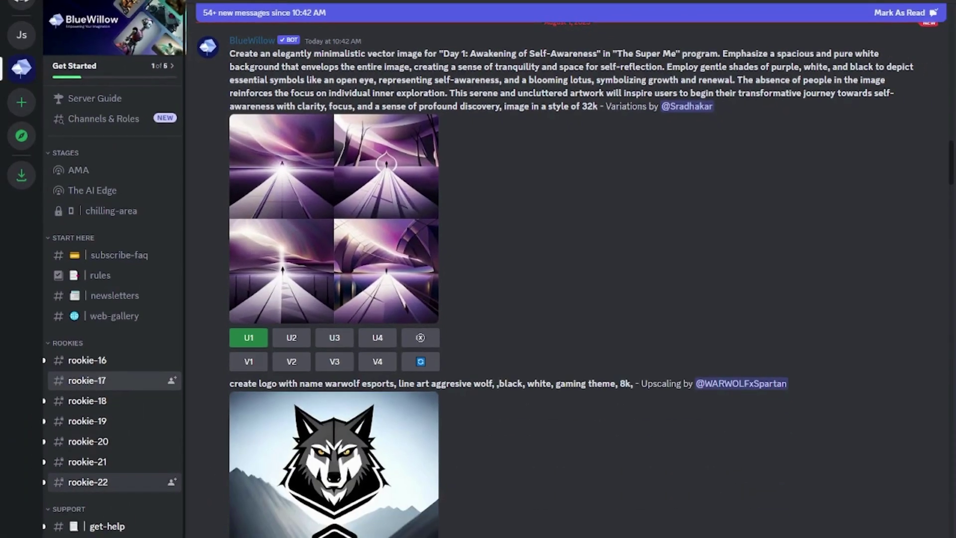
{"action": "left_click", "coordinate": [88, 482]}
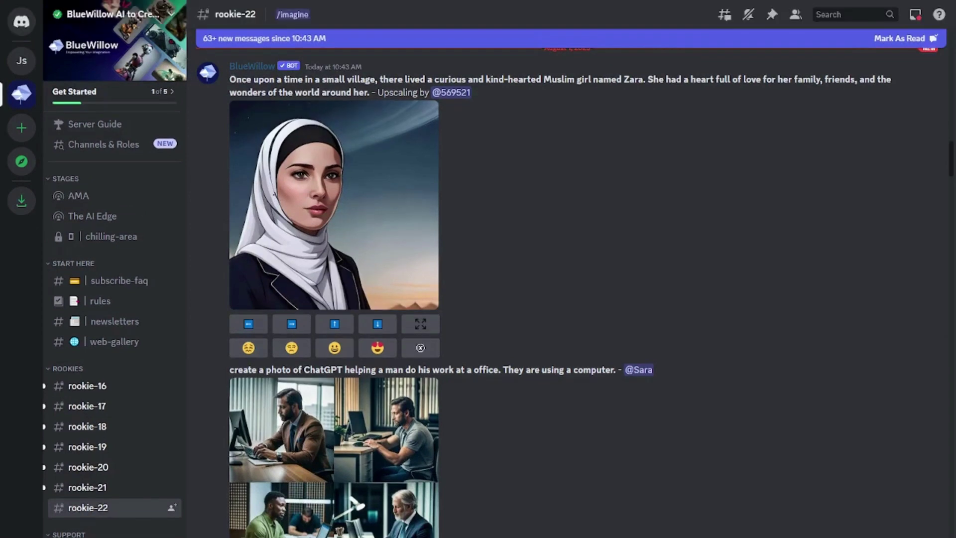
- Mark rookie-22 messages read, scroll through its image grids and upscales, then open rookie-17
{"action": "key", "text": "Escape"}
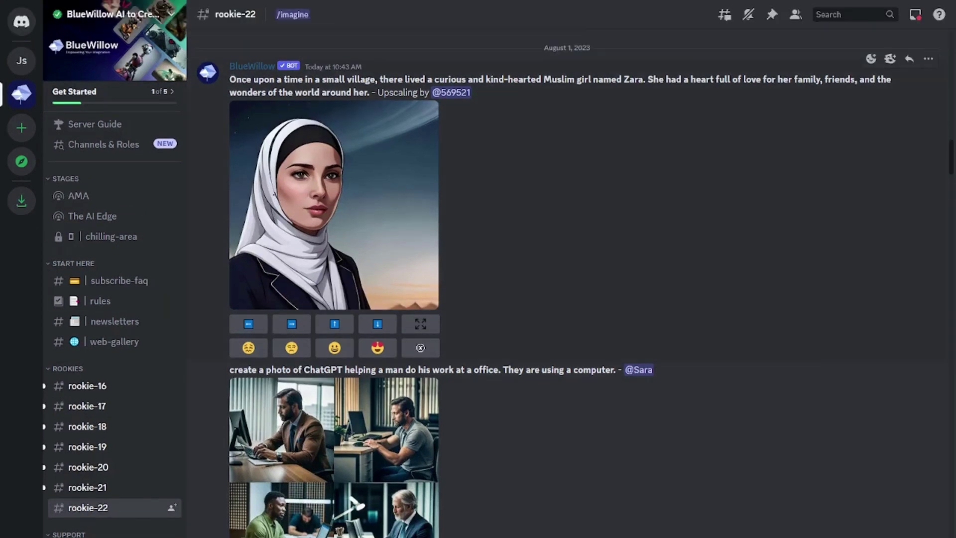
{"action": "scroll", "coordinate": [568, 279], "scroll_direction": "up", "scroll_amount": 5}
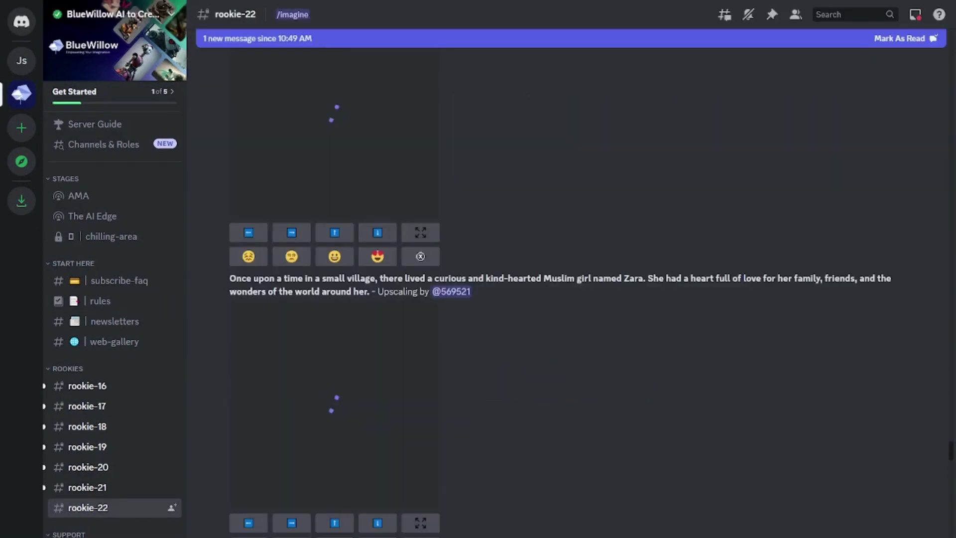
{"action": "scroll", "coordinate": [333, 292], "scroll_direction": "down", "scroll_amount": 20}
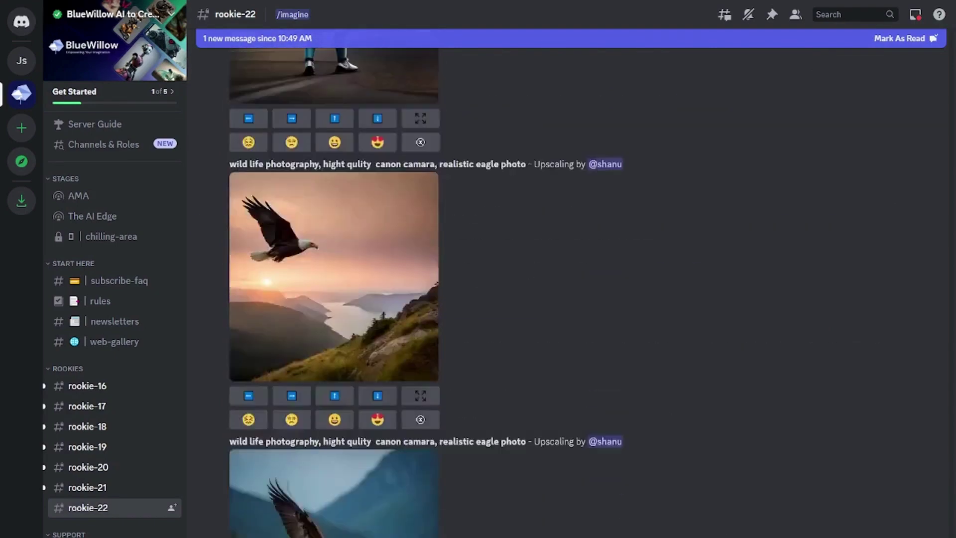
{"action": "scroll", "coordinate": [333, 292], "scroll_direction": "down", "scroll_amount": 20}
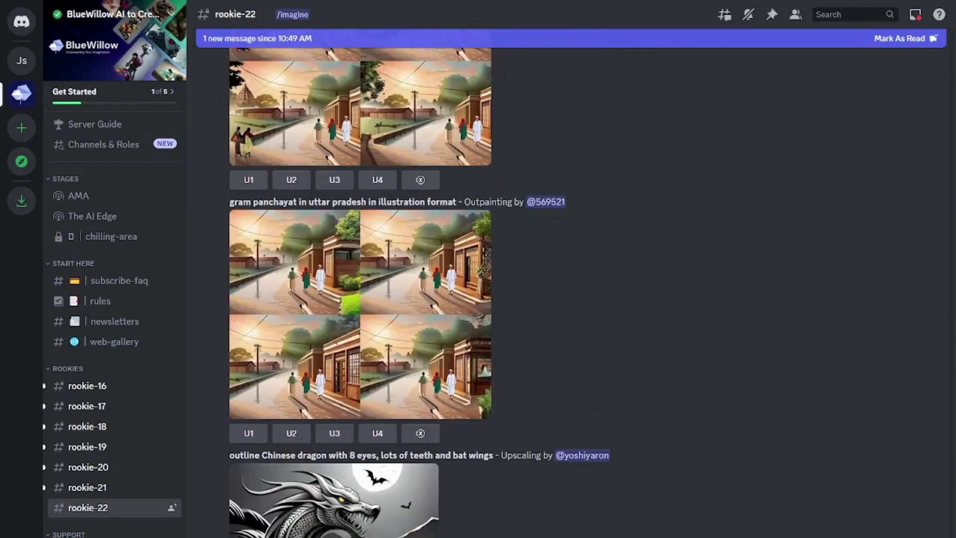
{"action": "scroll", "coordinate": [403, 292], "scroll_direction": "down", "scroll_amount": 1}
{"action": "scroll", "coordinate": [334, 292], "scroll_direction": "down", "scroll_amount": 10}
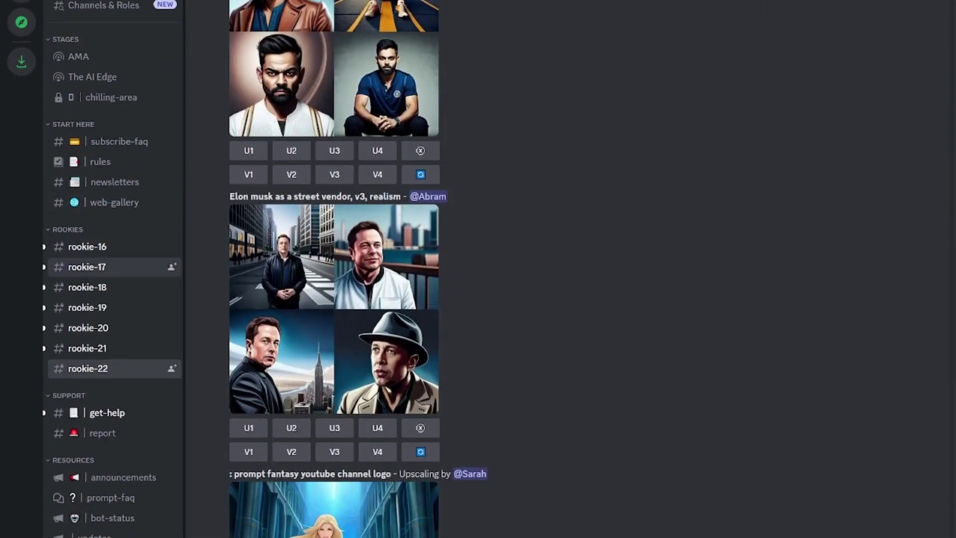
{"action": "left_click", "coordinate": [87, 267]}
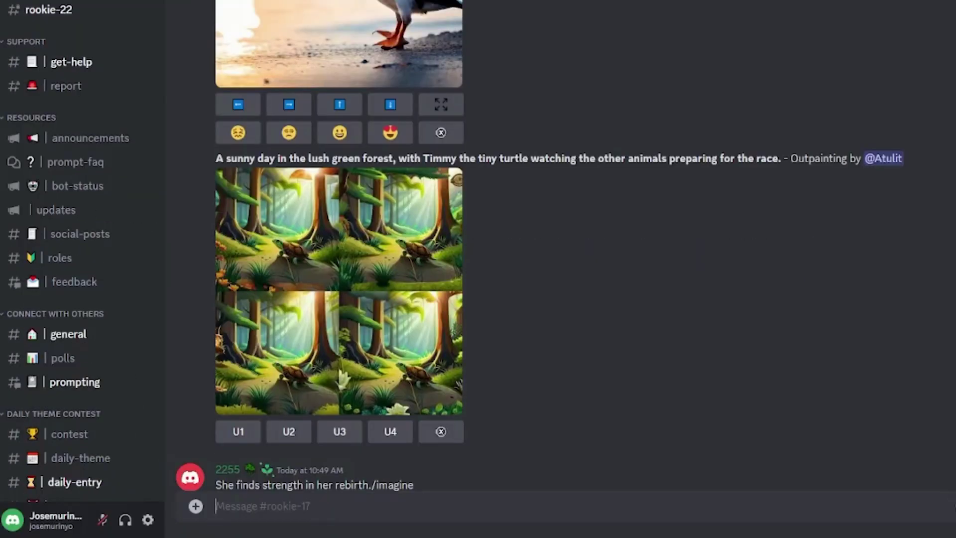
- Submit /imagine in rookie-17 with the pasted earth-after-human-extinction prompt
{"action": "type", "text": "/"}
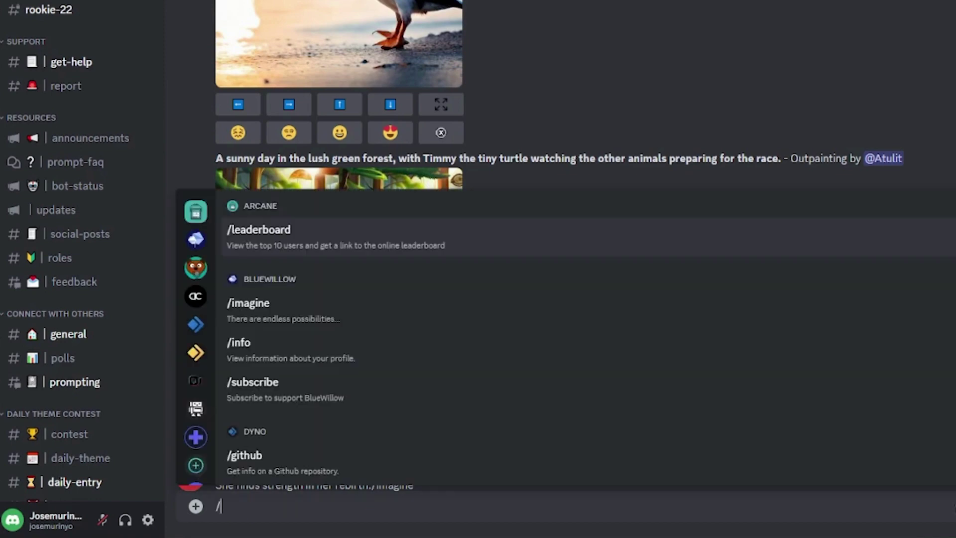
{"action": "type", "text": "im"}
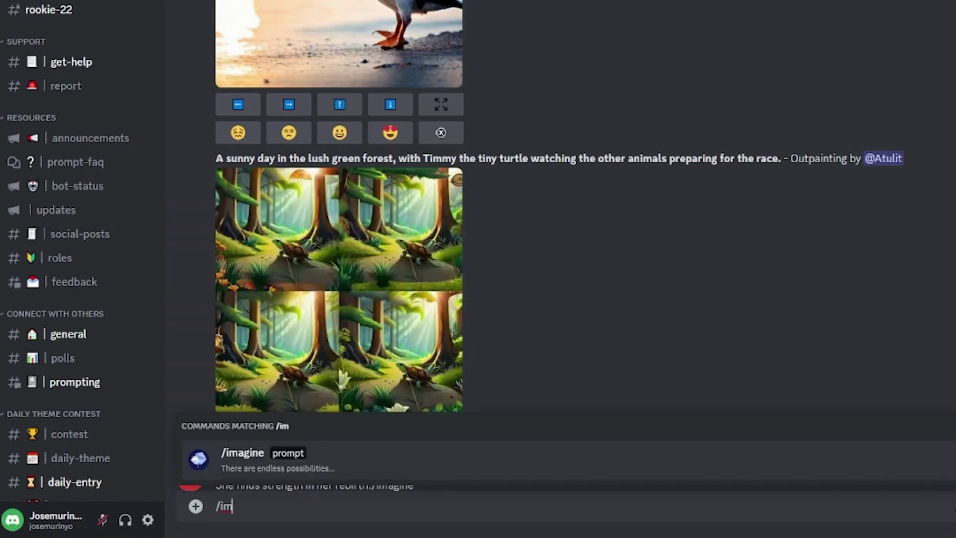
{"action": "key", "text": "Tab"}
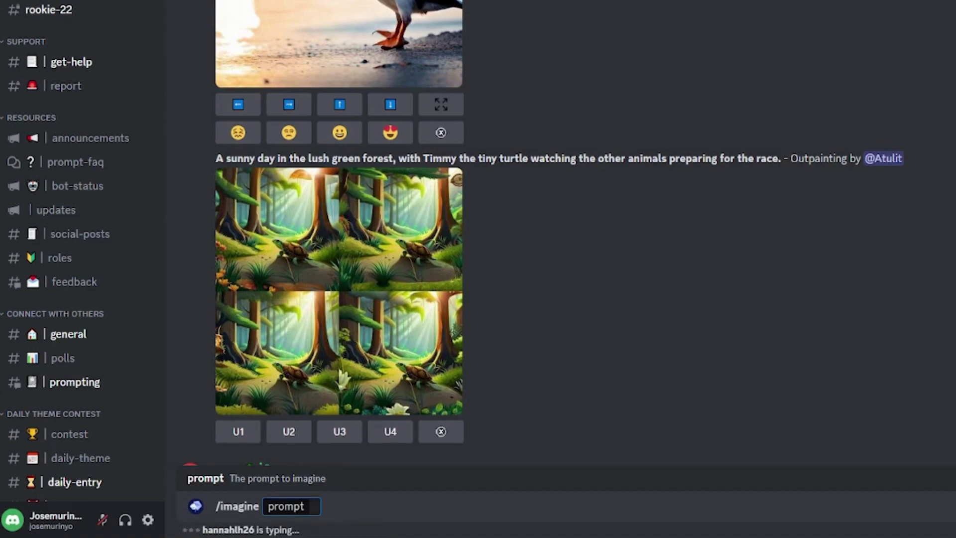
{"action": "type", "text": "earth after human extinction, a new beginning, nature taking back the planet, harmony, peace, earth balanced"}
{"action": "key", "text": "Return"}
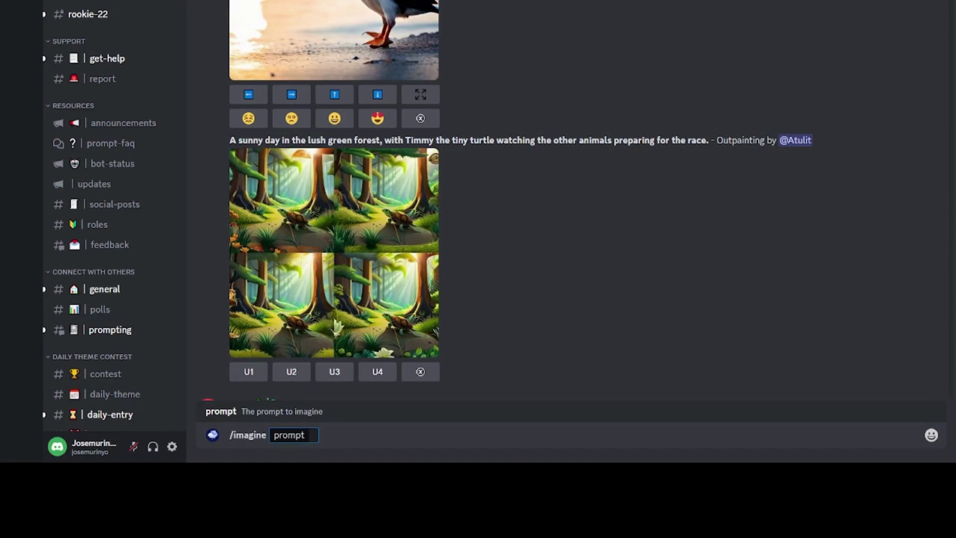
- Submit the prompt 'earth after human extinction, a new beginning, nature taking back the planet, harmony' to BlueWillow
{"action": "type", "text": "earth after human extinction, a new beginning, nature taking back the planet, harmony, peace, earth balanced"}
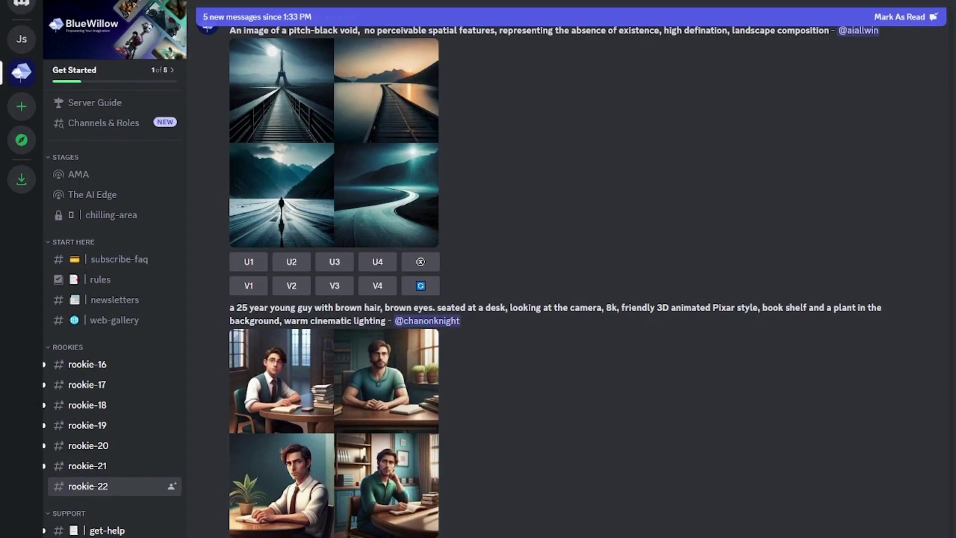
- Enlarge the earth-extinction grid for a closer look, then request V1 variations of its first image
{"action": "left_click", "coordinate": [378, 285]}
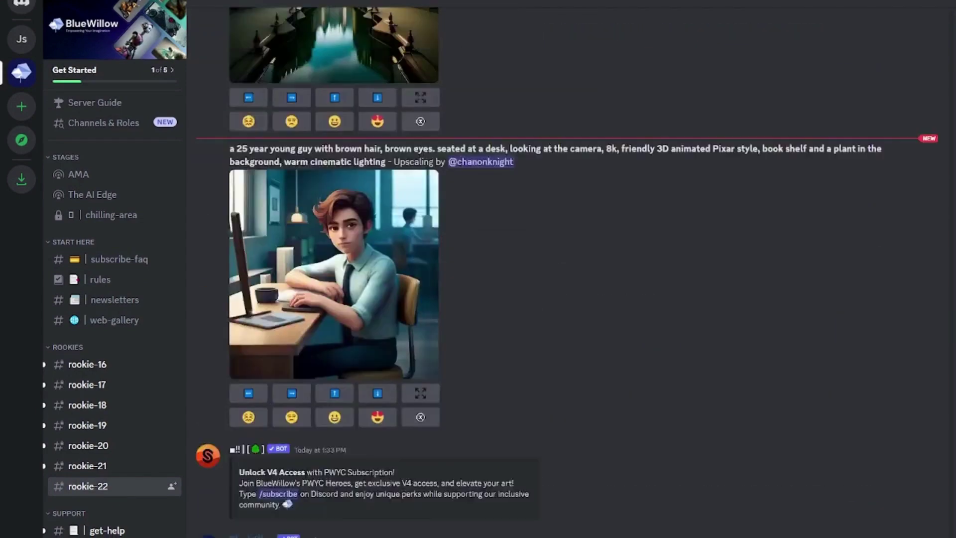
{"action": "scroll", "coordinate": [566, 272], "scroll_direction": "up", "scroll_amount": 10}
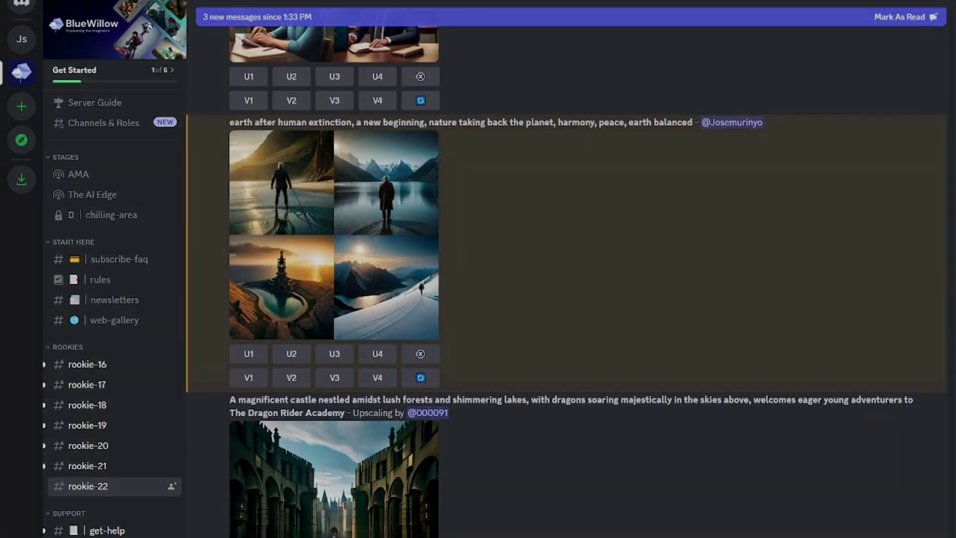
{"action": "left_click", "coordinate": [334, 234]}
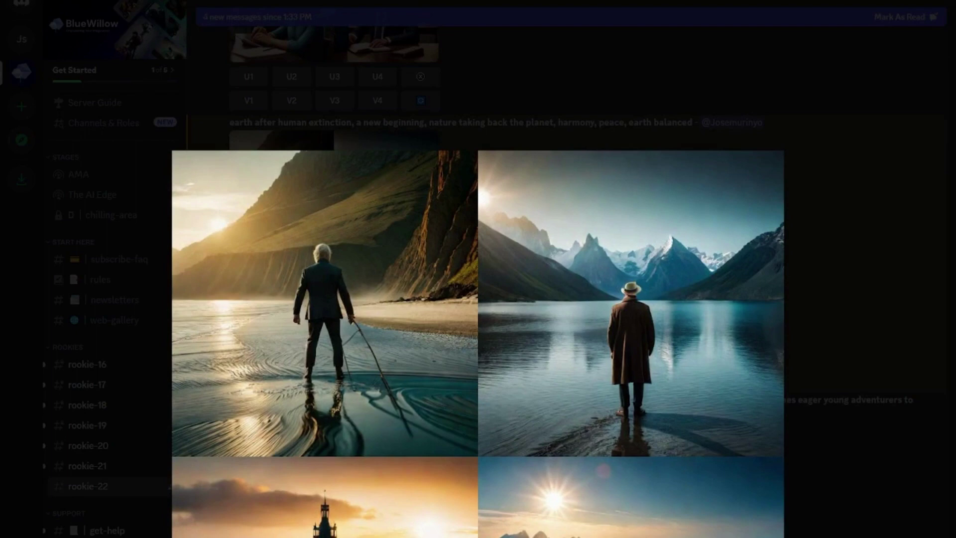
{"action": "key", "text": "Escape"}
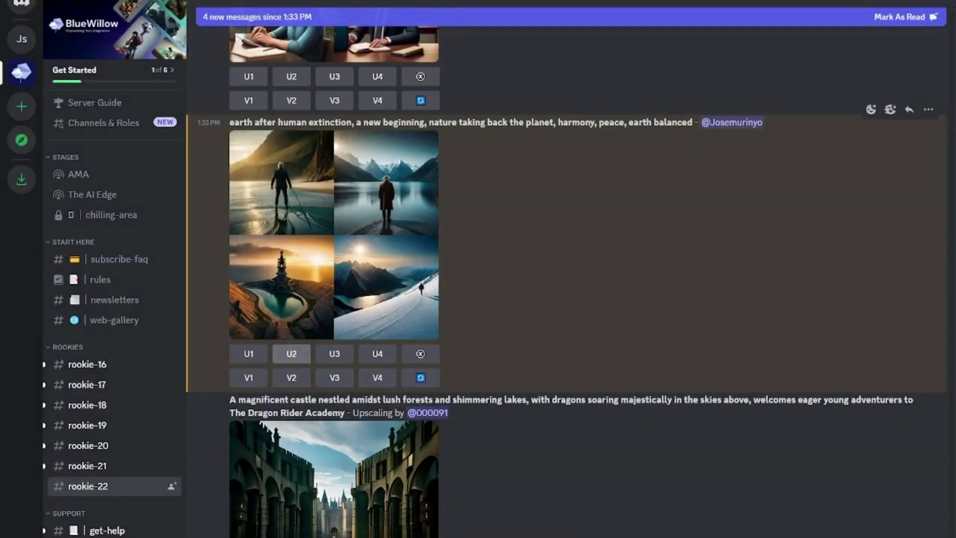
{"action": "left_click", "coordinate": [248, 377]}
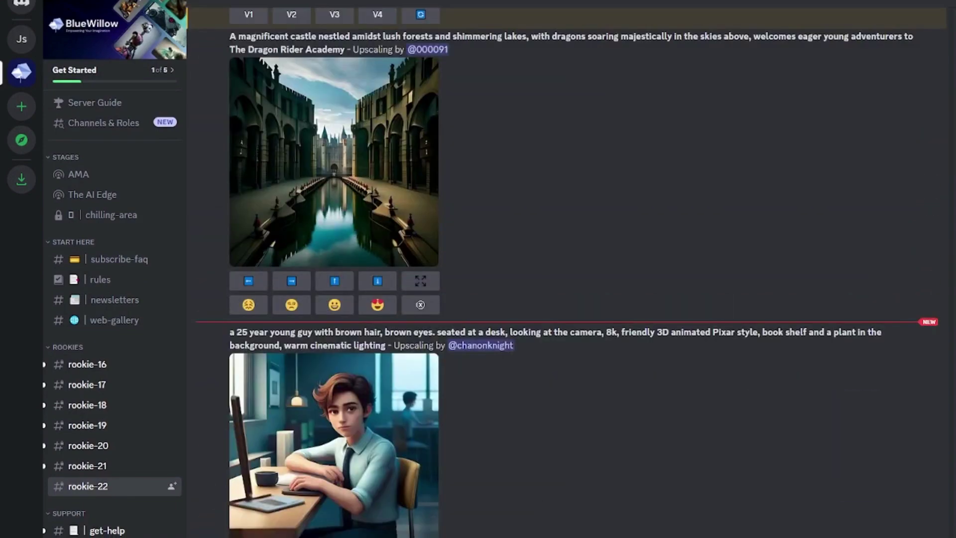
{"action": "scroll", "coordinate": [566, 272], "scroll_direction": "up", "scroll_amount": 3}
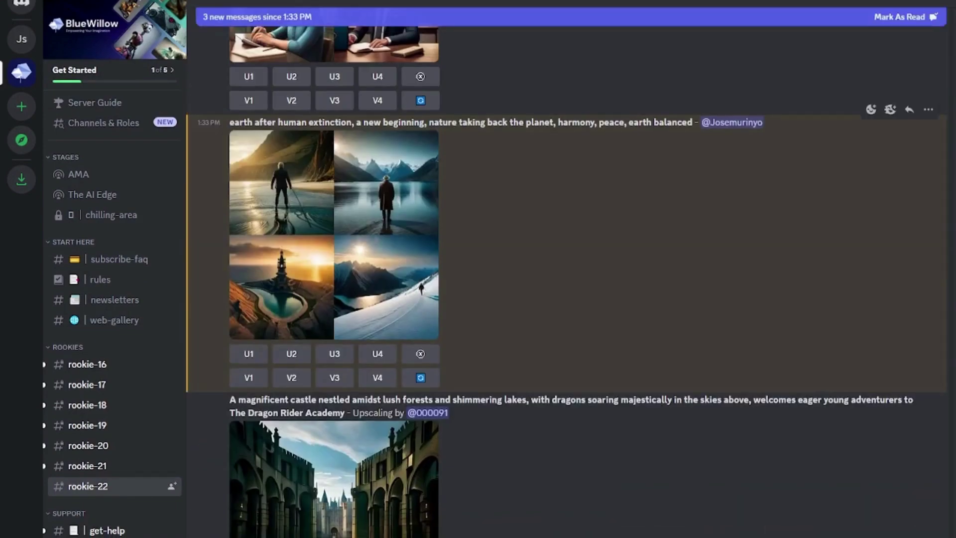
- Inspect the enlarged earth-after-human-extinction grid, then request variations of image 1 with V1
{"action": "left_click", "coordinate": [334, 234]}
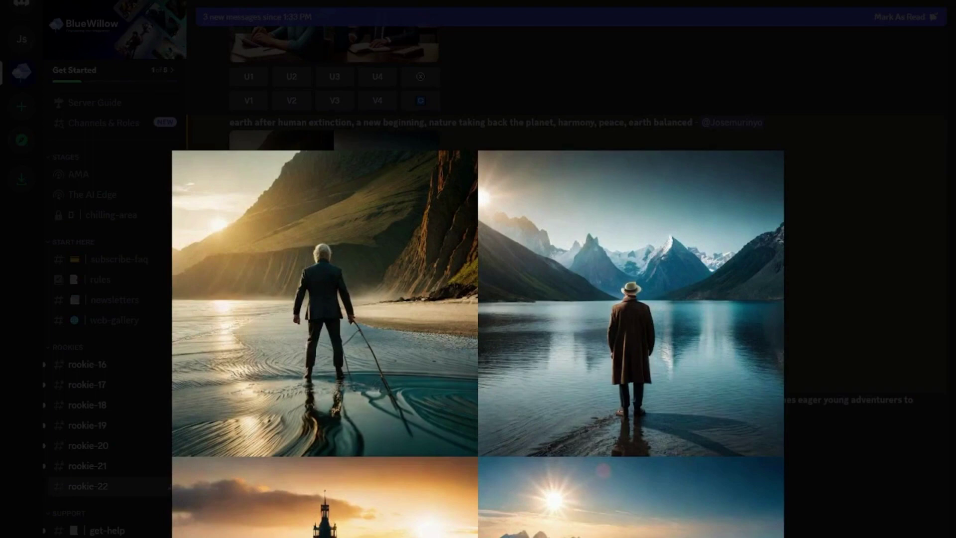
{"action": "key", "text": "Escape"}
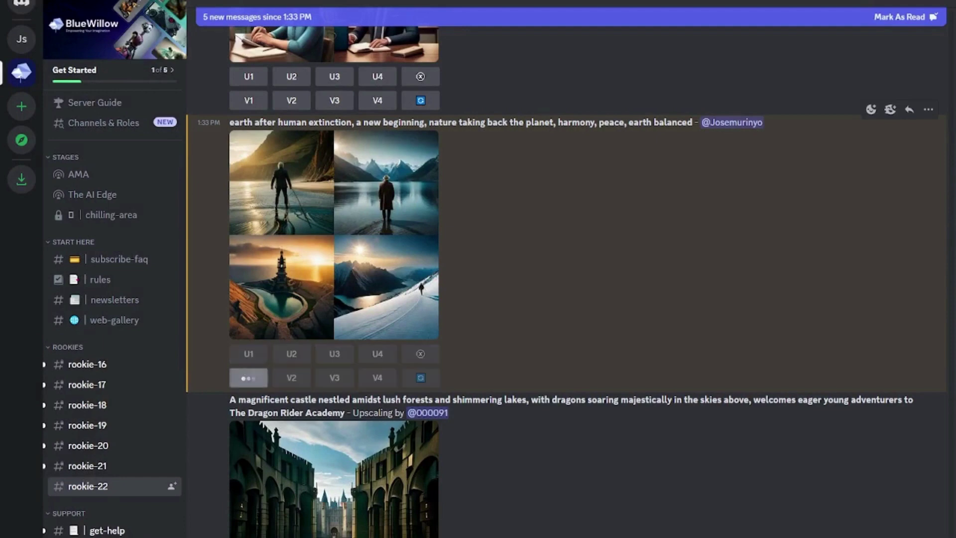
{"action": "left_click", "coordinate": [249, 378]}
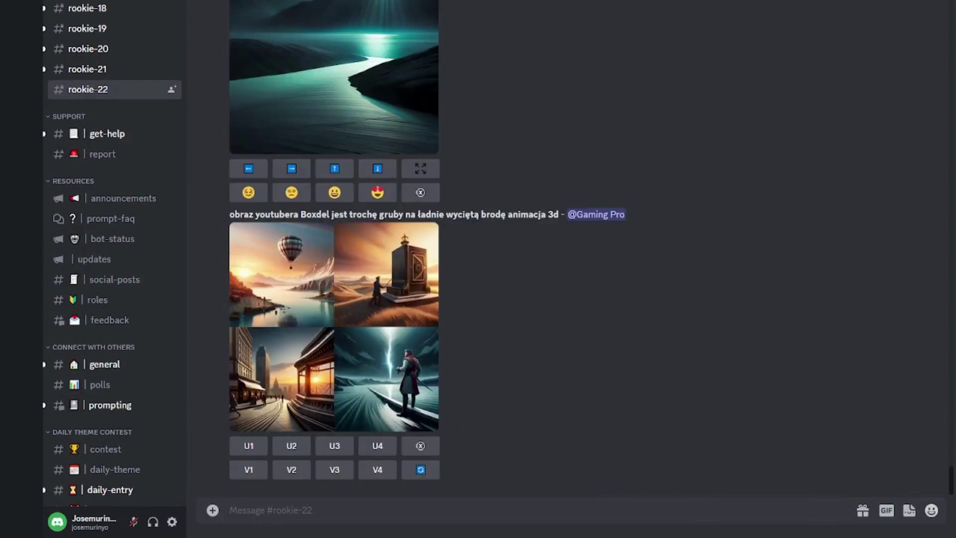
- Run /imagine with 'earth after human extinction, a new beginning, nature taking back the planet, harmony'
{"action": "type", "text": "/im"}
{"action": "key", "text": "Tab"}
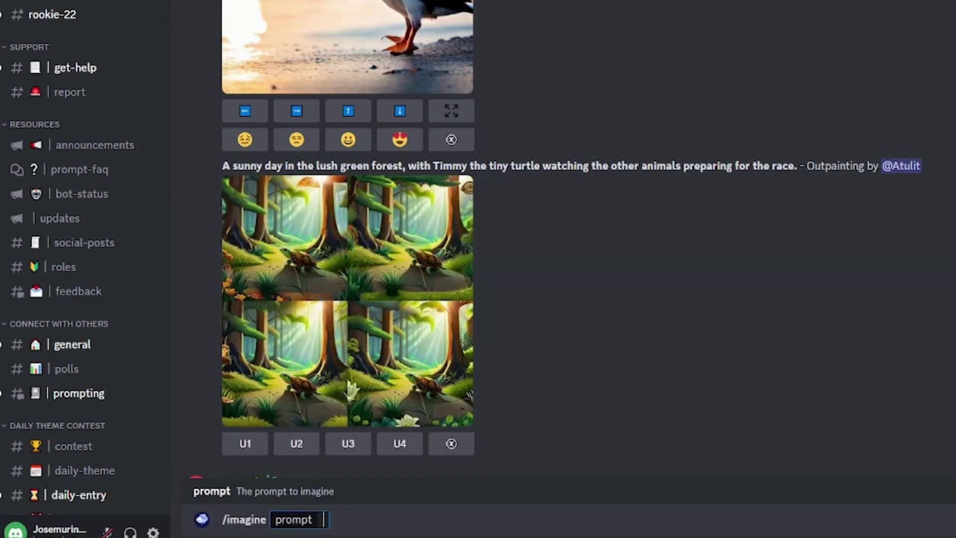
{"action": "type", "text": "earth after human extinction, a new beginning, nature taking back the planet, harmony, peace, earth balanced"}
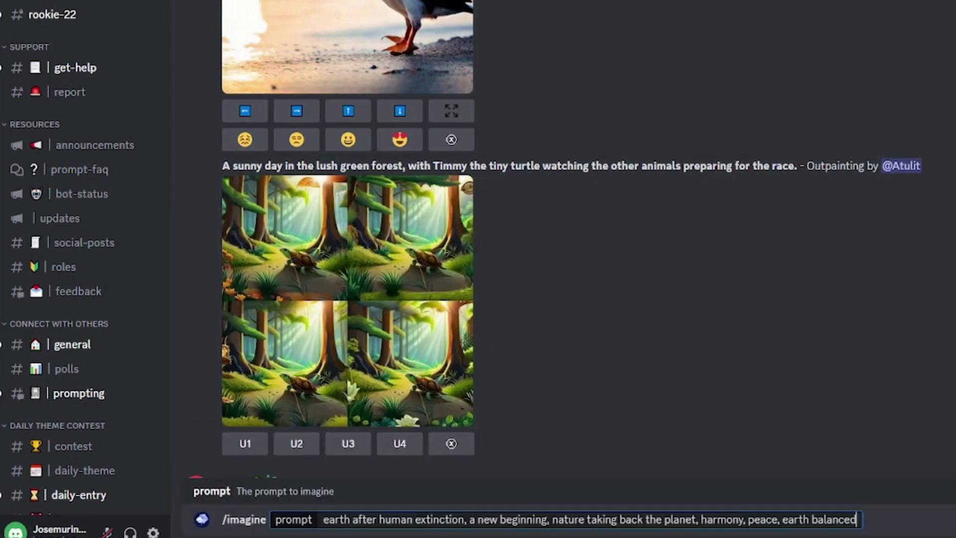
{"action": "key", "text": "Return"}
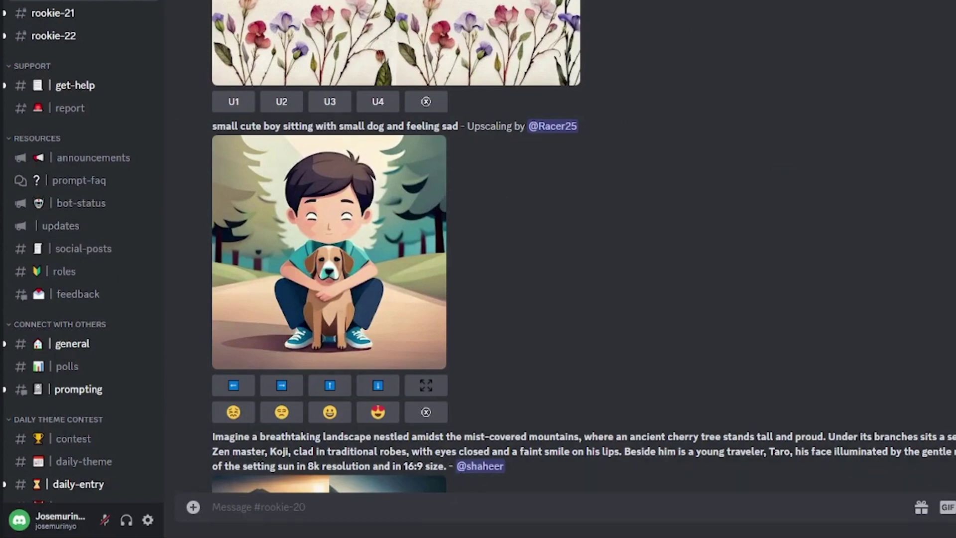
- Generate the pasted cute alien fish underwater-planet prompt with /imagine and enlarge the resulting grid
{"action": "type", "text": "/"}
{"action": "key", "text": "Return"}
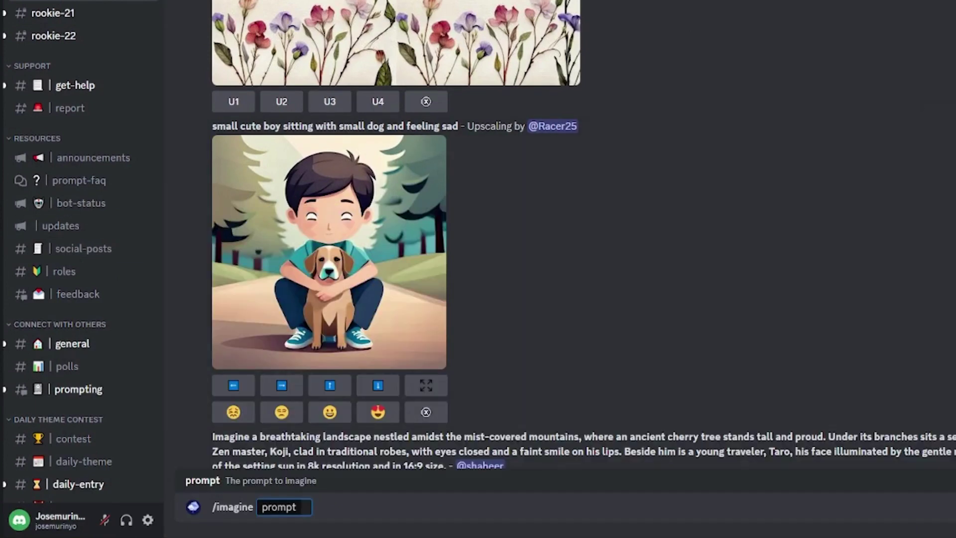
{"action": "type", "text": "photo of an extremely cute alien fish swimming an alien habitable underwater planet, coral reefs, dream-like atmosphere, water, plants, peaceful, serenity, calm ocean, tansparent water, reefs, fish, coral, inner peace, awareness, silence, nature, evolution"}
{"action": "key", "text": "Return"}
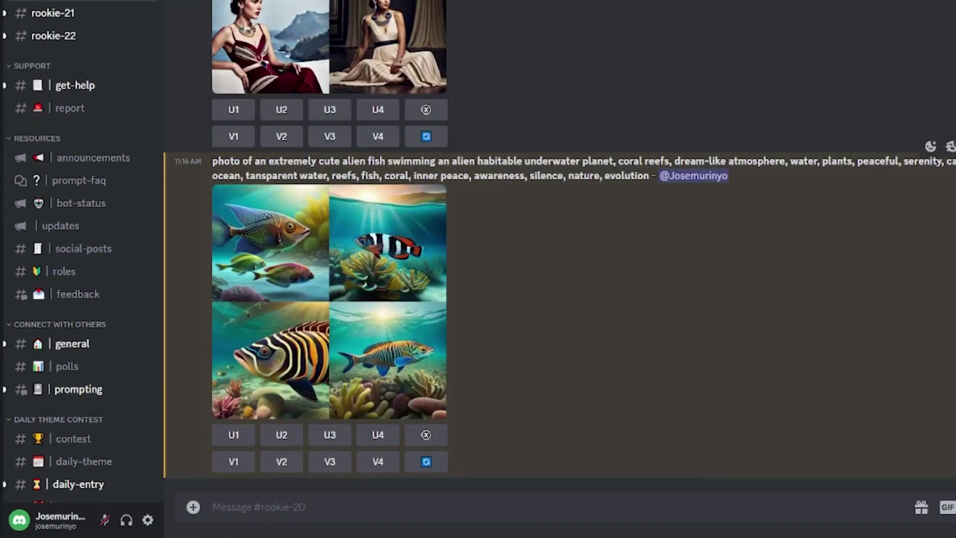
{"action": "left_click", "coordinate": [329, 301]}
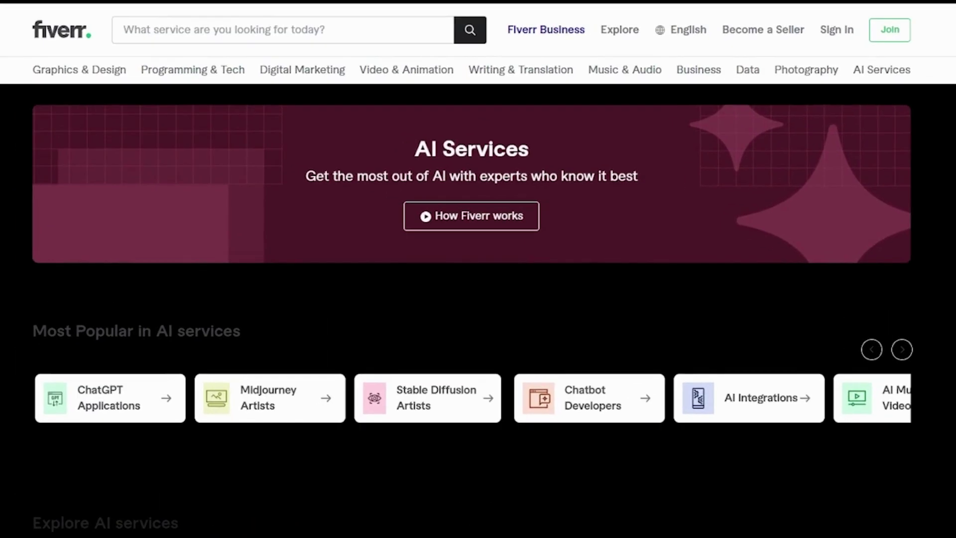
- Open the Midjourney Artists card under Most Popular on Fiverr's AI Services page
{"action": "left_click", "coordinate": [264, 398]}
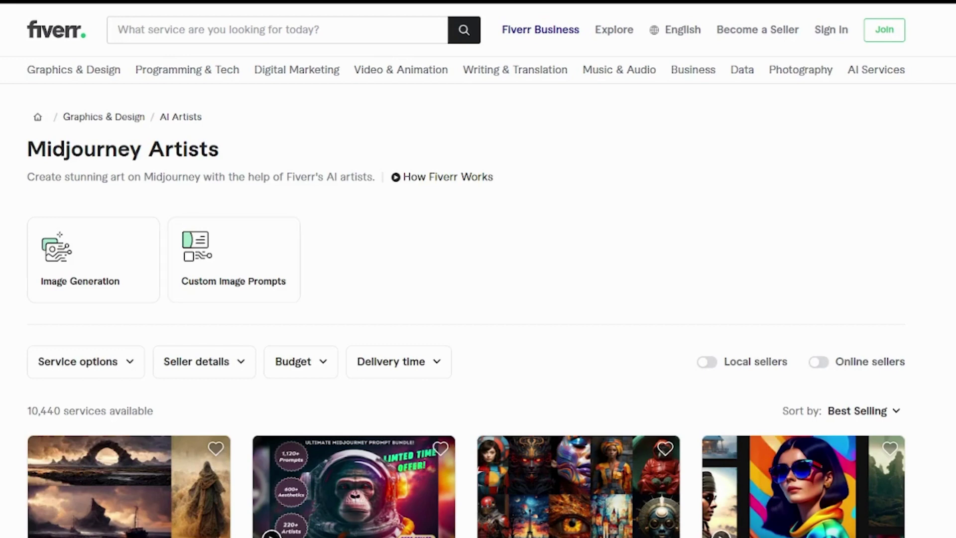
- Look over the Midjourney Artists gigs, then go to Etsy's Art & Collectibles category
{"action": "left_click", "coordinate": [89, 411]}
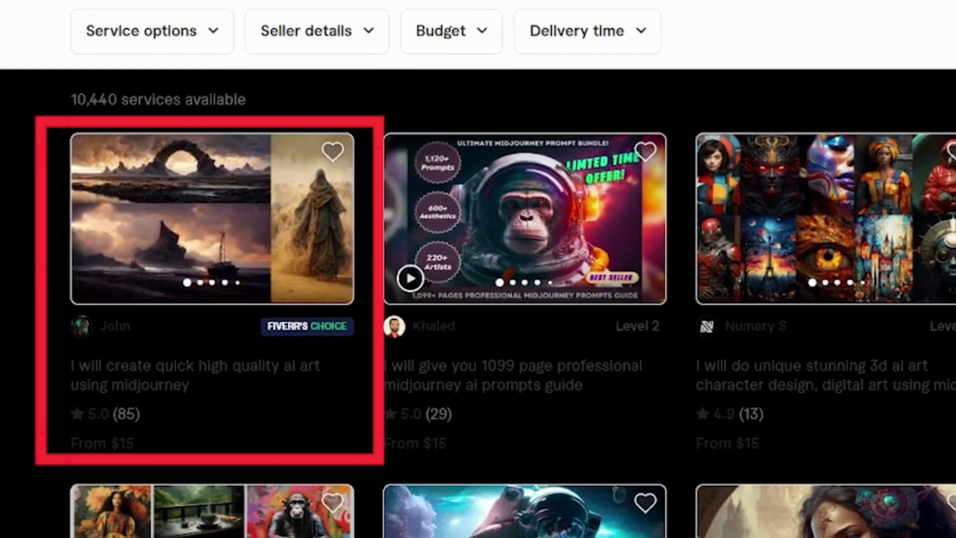
{"action": "mouse_move", "coordinate": [525, 219]}
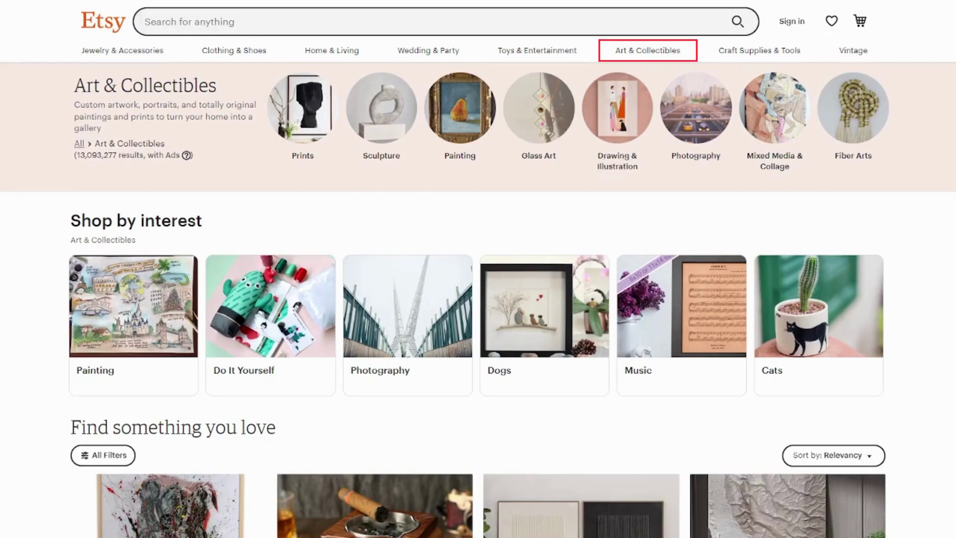
- Scroll down through Etsy's Art & Collectibles listings
{"action": "mouse_move", "coordinate": [648, 51]}
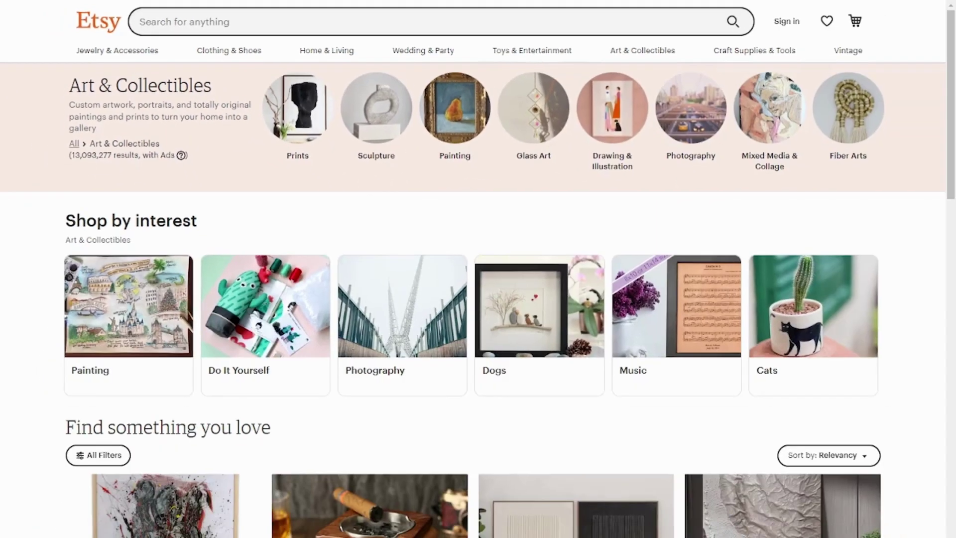
{"action": "scroll", "coordinate": [478, 269], "scroll_direction": "down", "scroll_amount": 3}
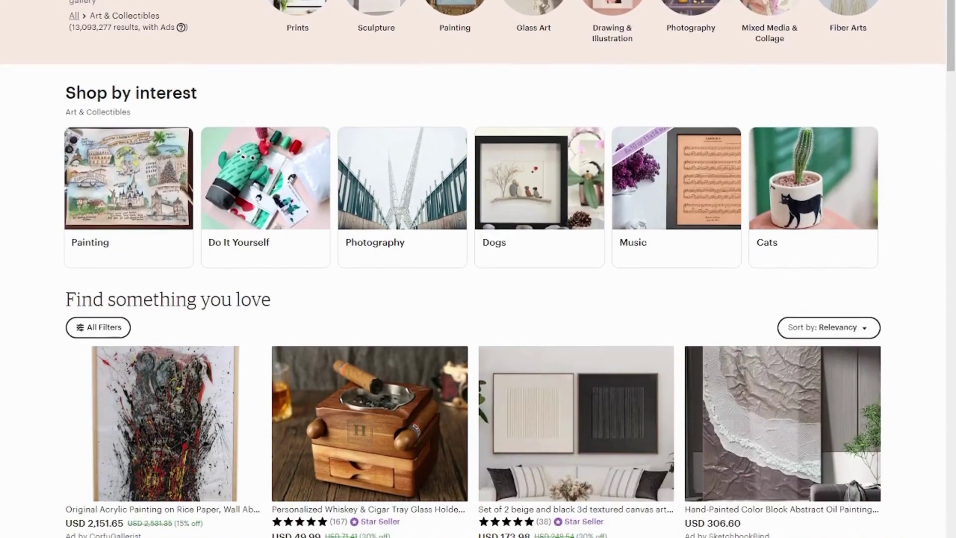
{"action": "scroll", "coordinate": [478, 269], "scroll_direction": "down", "scroll_amount": 3}
{"action": "scroll", "coordinate": [478, 269], "scroll_direction": "down", "scroll_amount": 1}
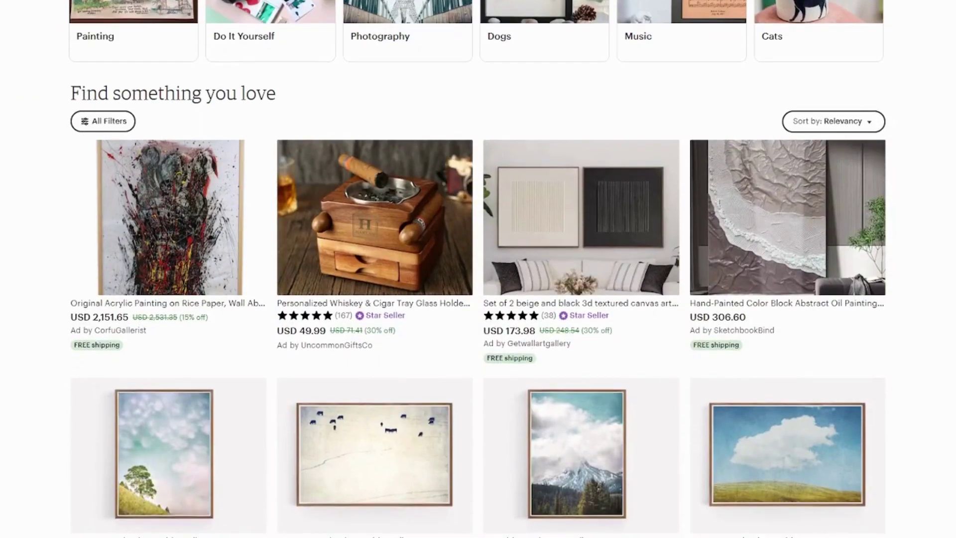
{"action": "scroll", "coordinate": [478, 269], "scroll_direction": "down", "scroll_amount": 2}
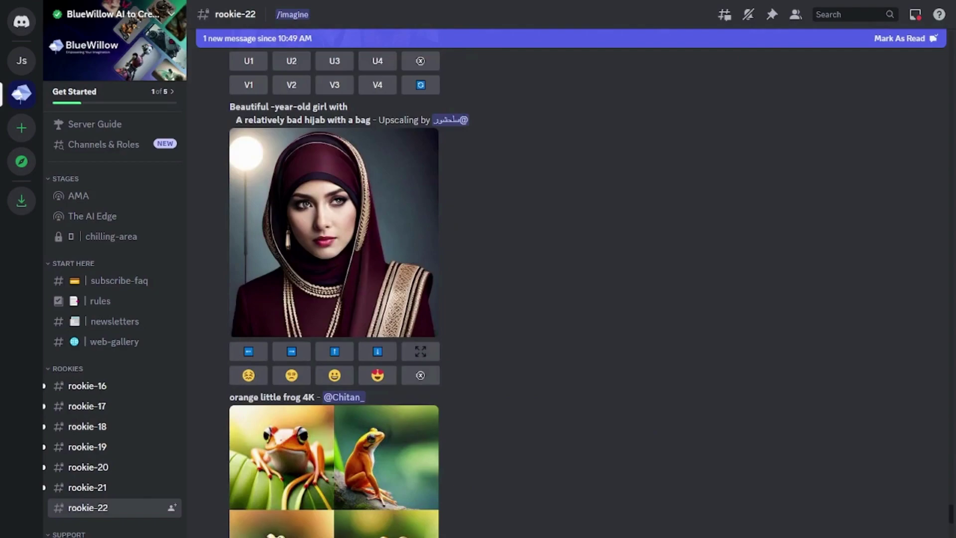
- Accept the BlueWillow server invite and scroll through the new grids in the rookie-22 feed
{"action": "scroll", "coordinate": [334, 289], "scroll_direction": "down", "scroll_amount": 20}
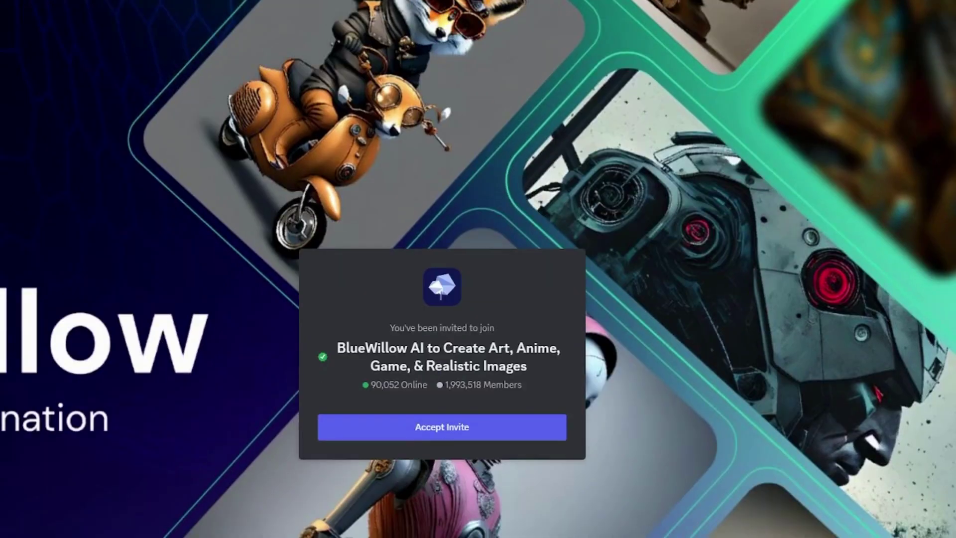
{"action": "left_click", "coordinate": [442, 427]}
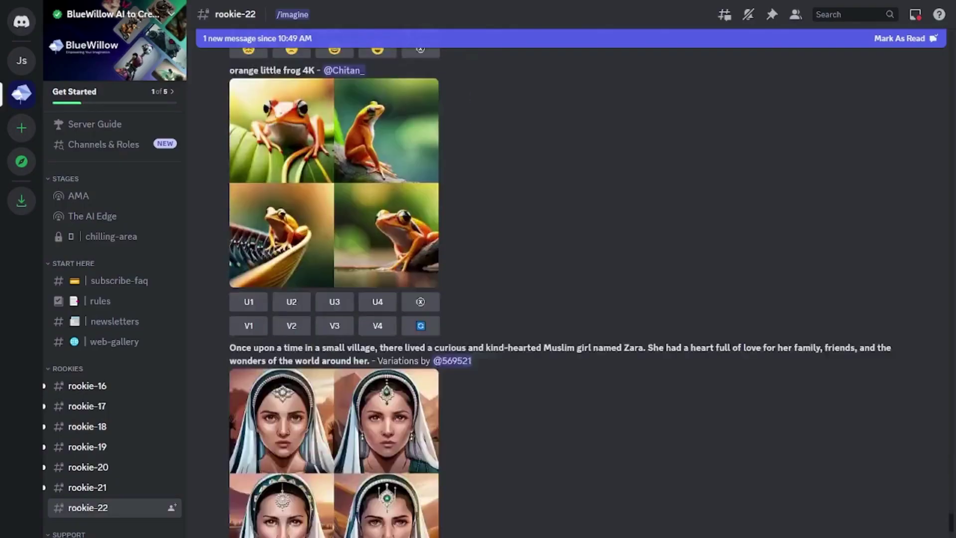
{"action": "scroll", "coordinate": [333, 289], "scroll_direction": "down", "scroll_amount": 15}
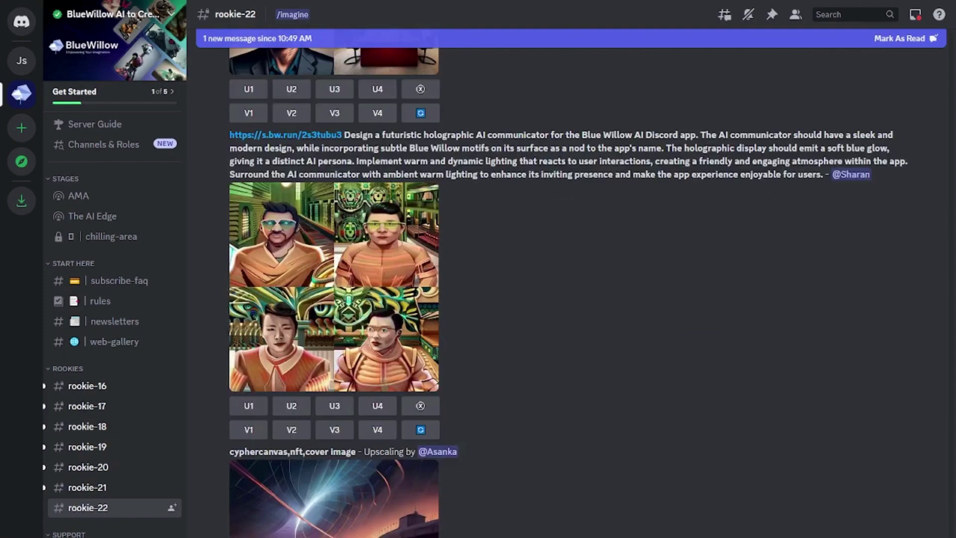
{"action": "scroll", "coordinate": [333, 289], "scroll_direction": "down", "scroll_amount": 10}
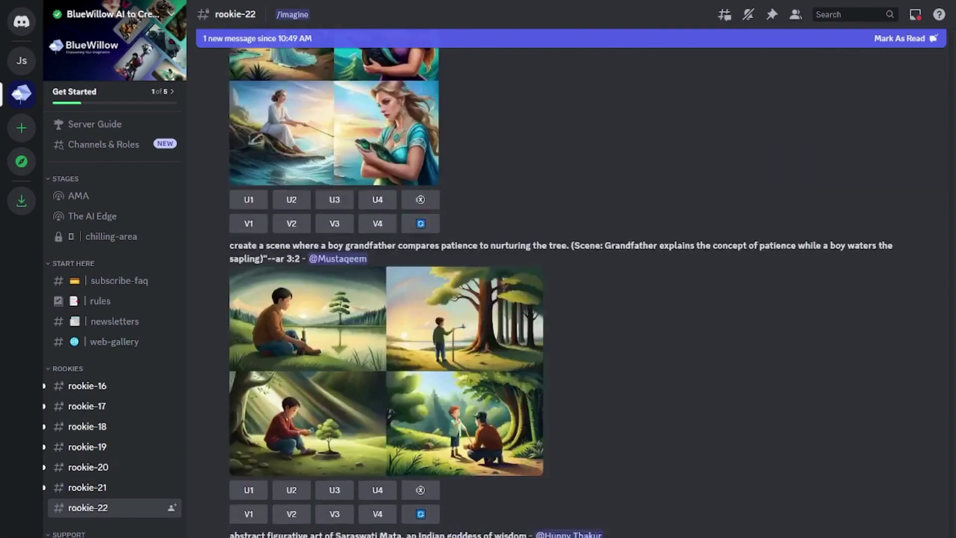